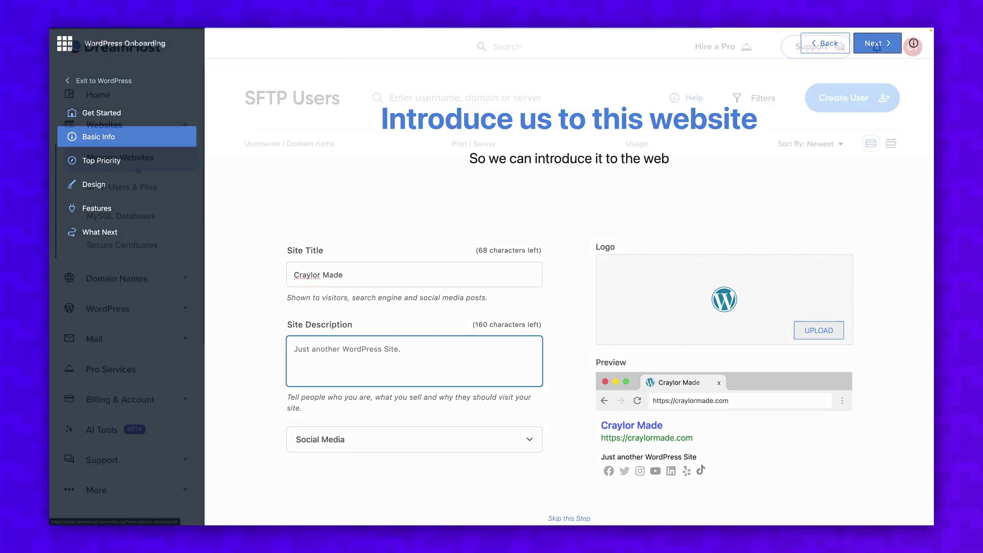
Open DreamHost's website list and scroll the Airlift site to its 3X site-speed video
left_click(197, 165)
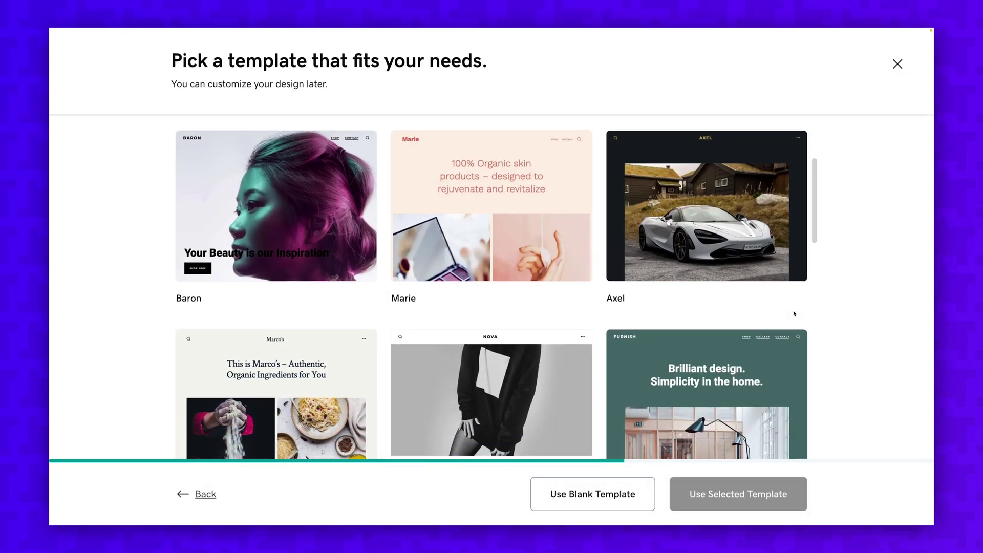
scroll(706, 330, "down", 5)
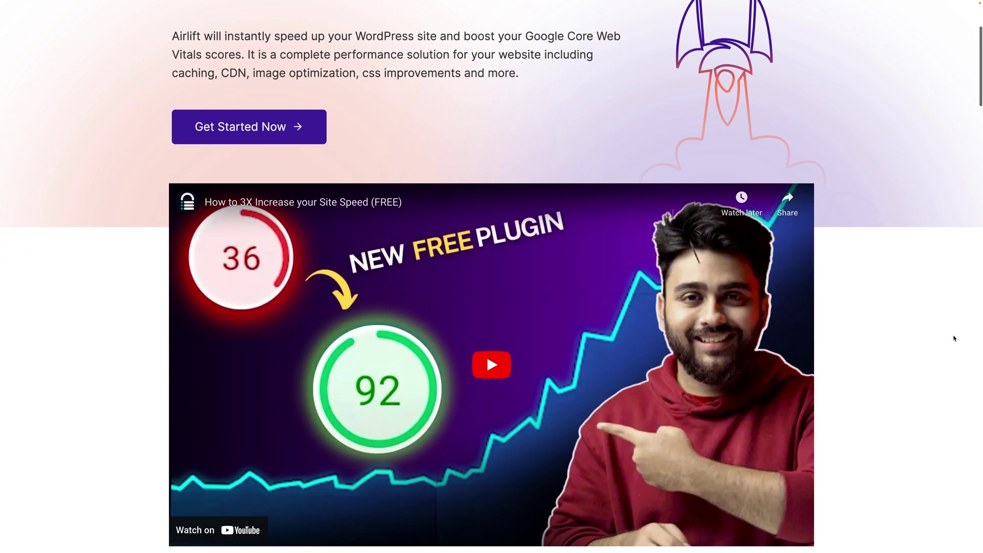
scroll(953, 338, "down", 4)
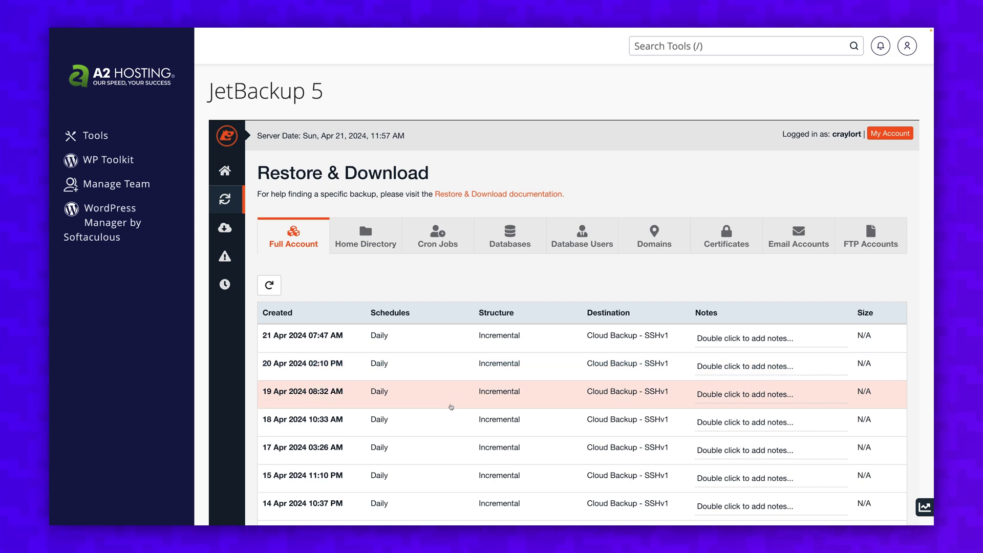
Select the 19 Apr 2024 08:32 AM JetBackup backup and scroll to the restore options
left_click(452, 407)
scroll(452, 407, "down", 5)
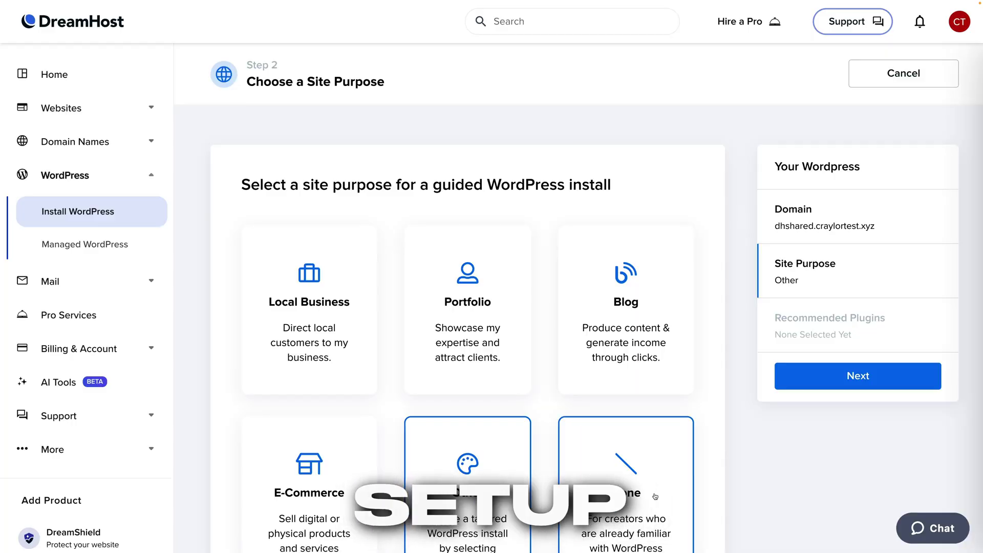
Set DreamHost's site purpose to Local Business and move on to plugin choices
left_click(654, 493)
left_click(350, 342)
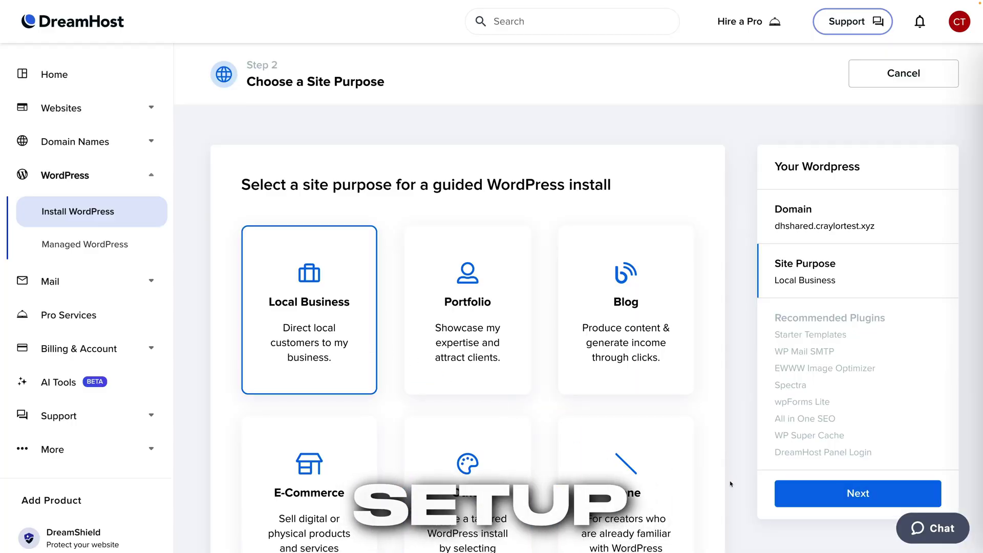
left_click(784, 491)
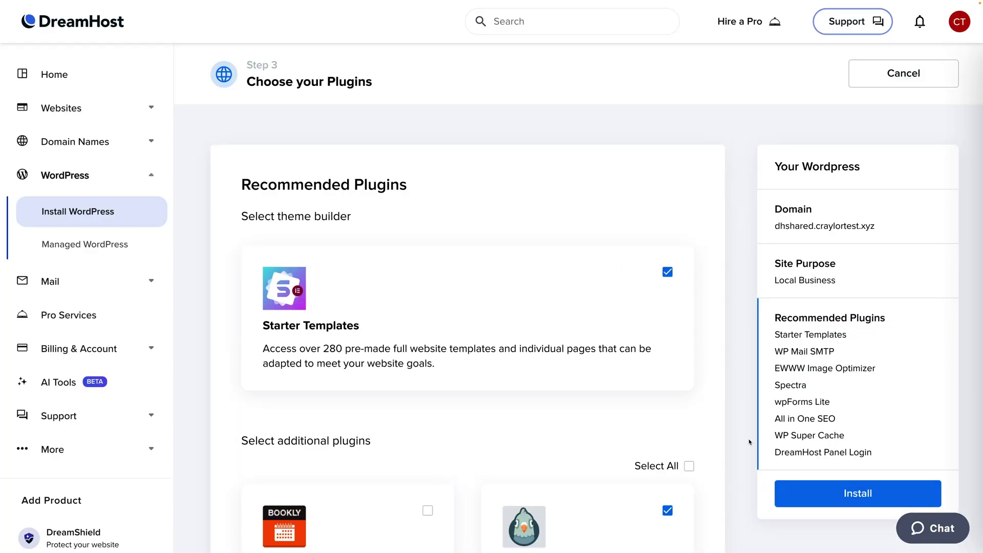
scroll(731, 417, "down", 3)
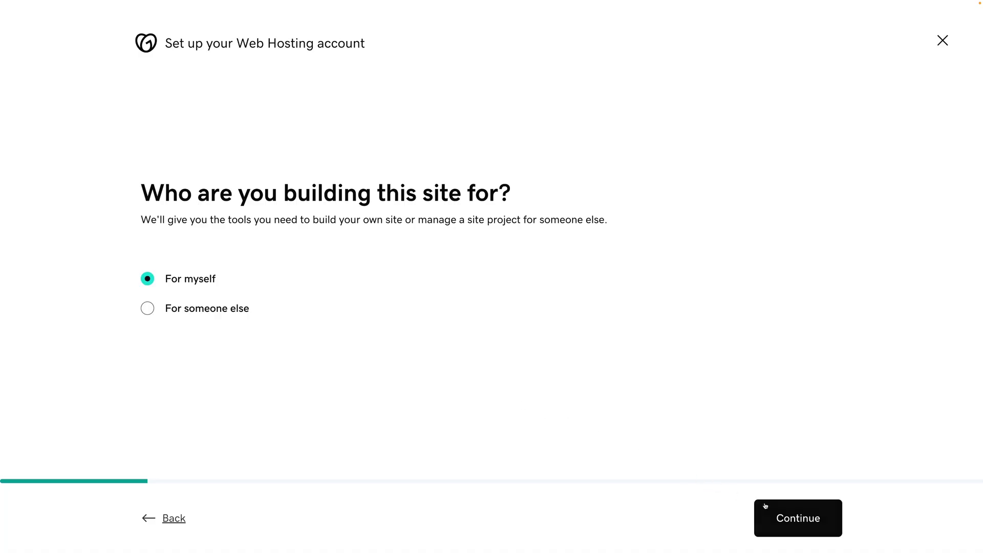
Advance GoDaddy's setup to template selection and pick the Strong & sleek font palette
left_click(765, 506)
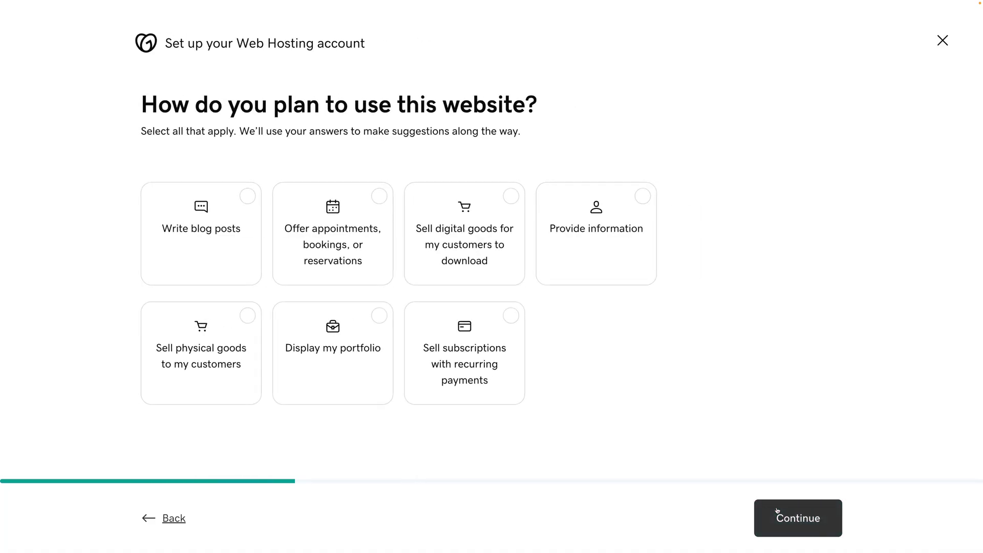
left_click(777, 510)
scroll(828, 318, "down", 5)
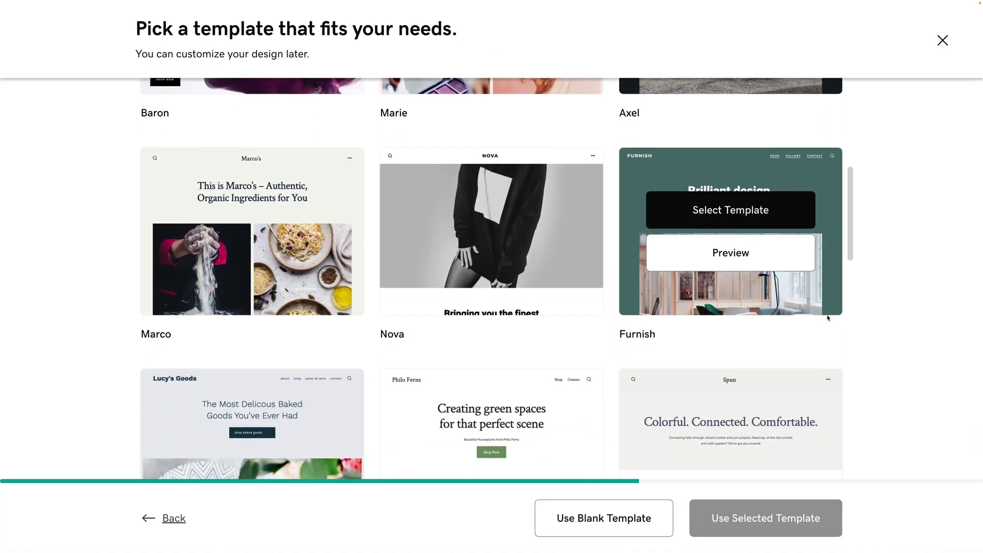
scroll(828, 318, "down", 4)
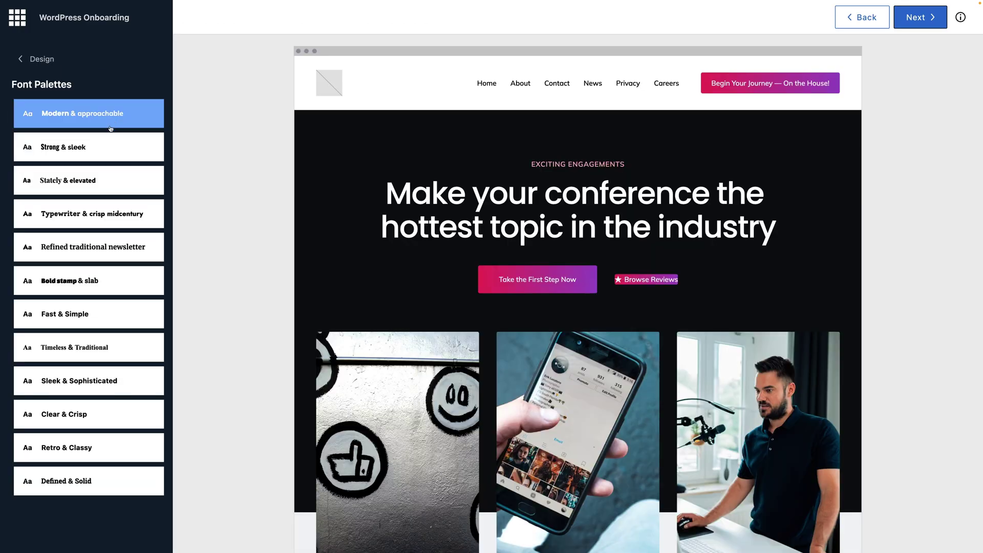
left_click(82, 147)
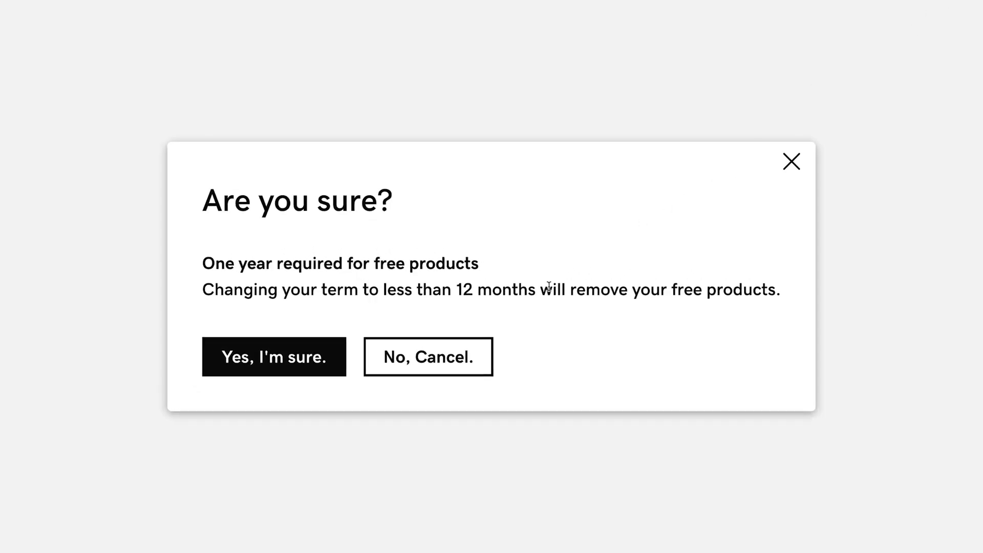
Note the free-products warning and SSL renewal price, then choose Basic, declining the store upsell
left_click_drag(544, 289, 780, 280)
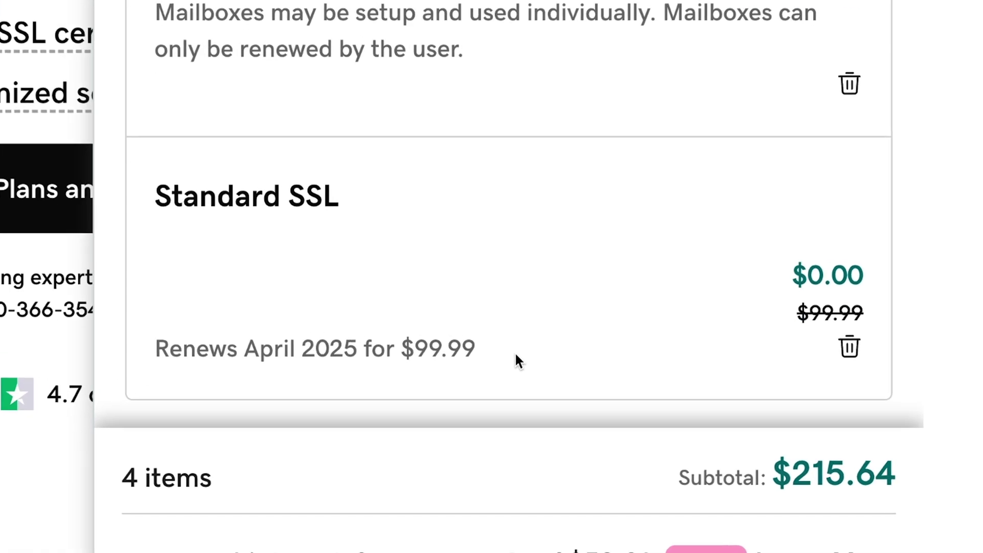
left_click_drag(824, 417, 682, 419)
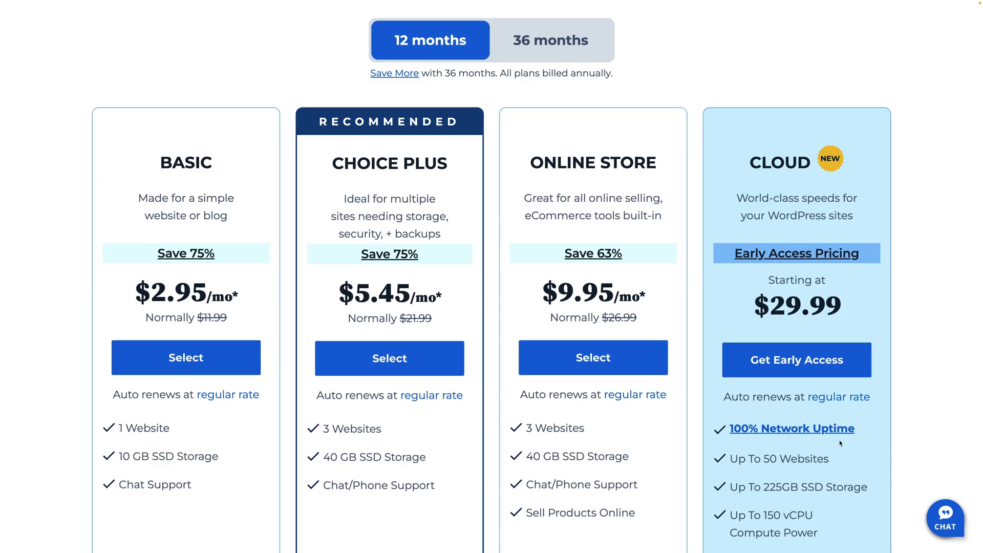
left_click(236, 373)
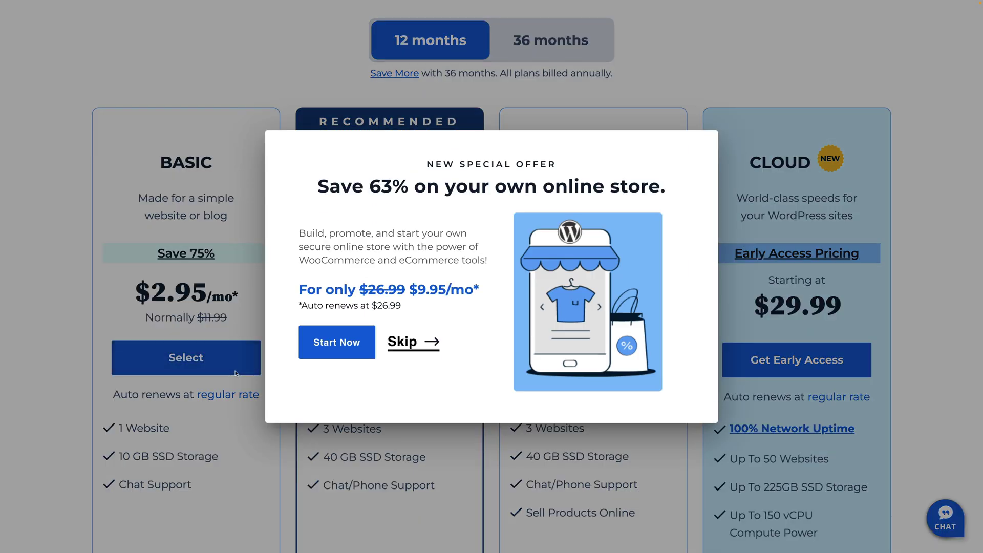
left_click(408, 347)
Remove CodeGuard Basic and SiteLock Essentials from the order, bringing the subtotal to $143.88
scroll(663, 439, "down", 4)
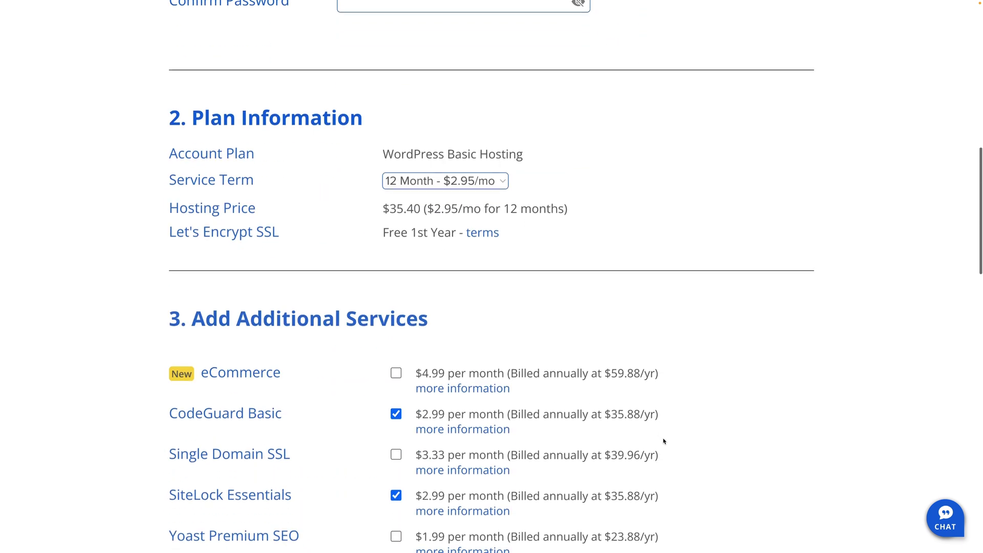
scroll(665, 441, "down", 4)
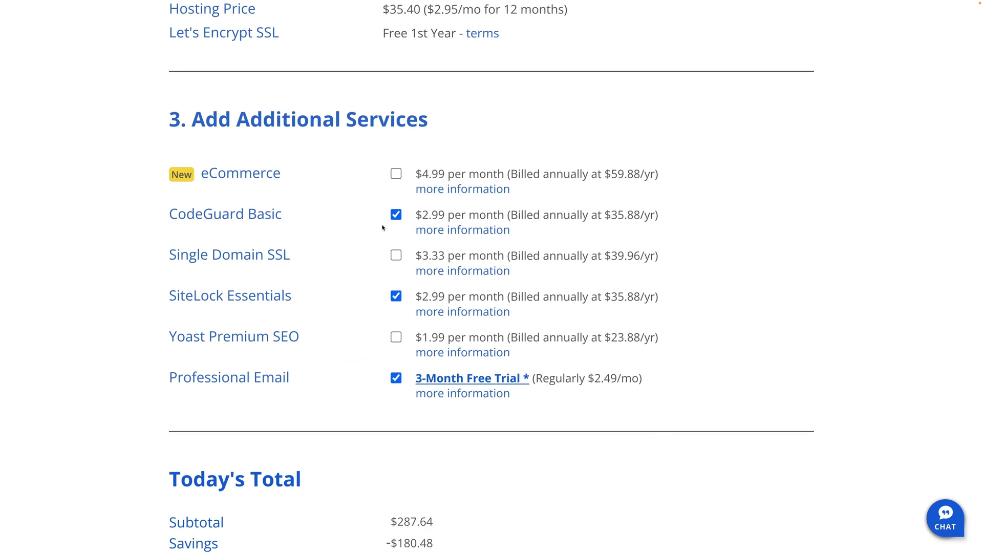
left_click(397, 215)
left_click(396, 298)
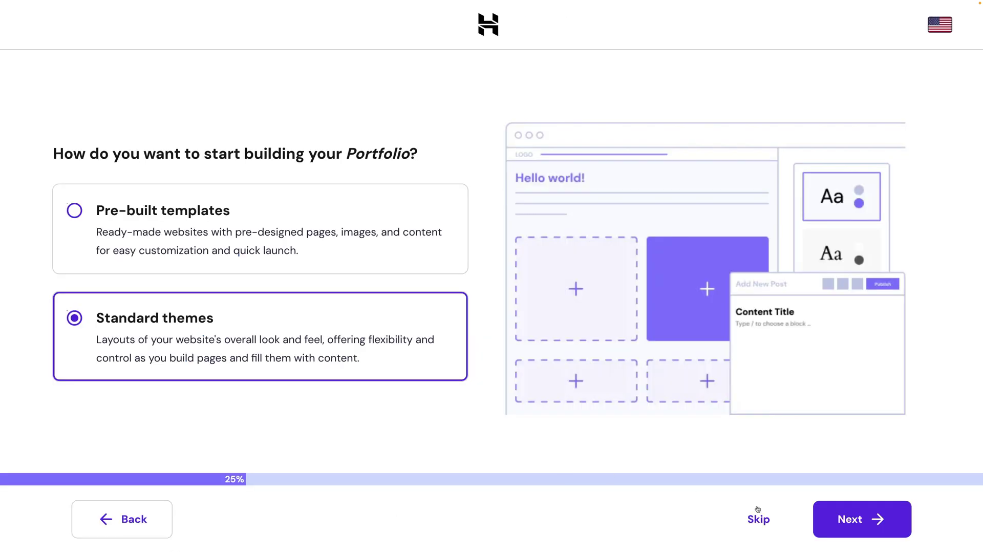
left_click(852, 522)
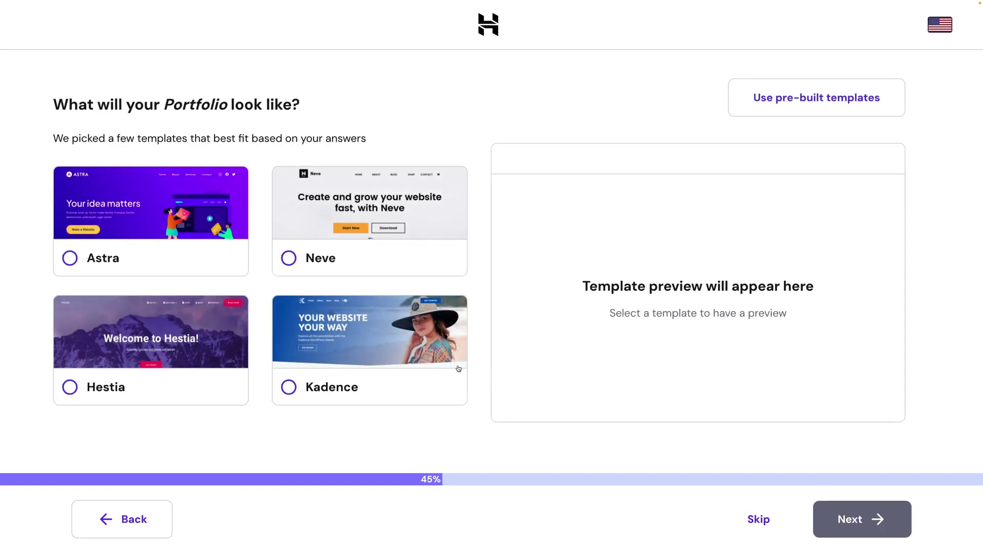
Choose the Kadence template in Hostinger and Local Business as DreamHost's site purpose
left_click(451, 367)
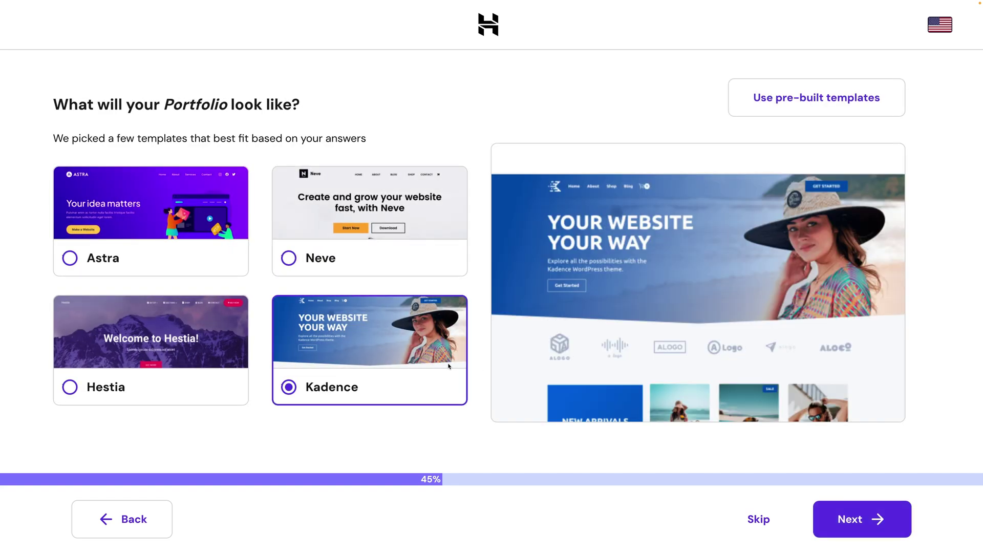
left_click(816, 502)
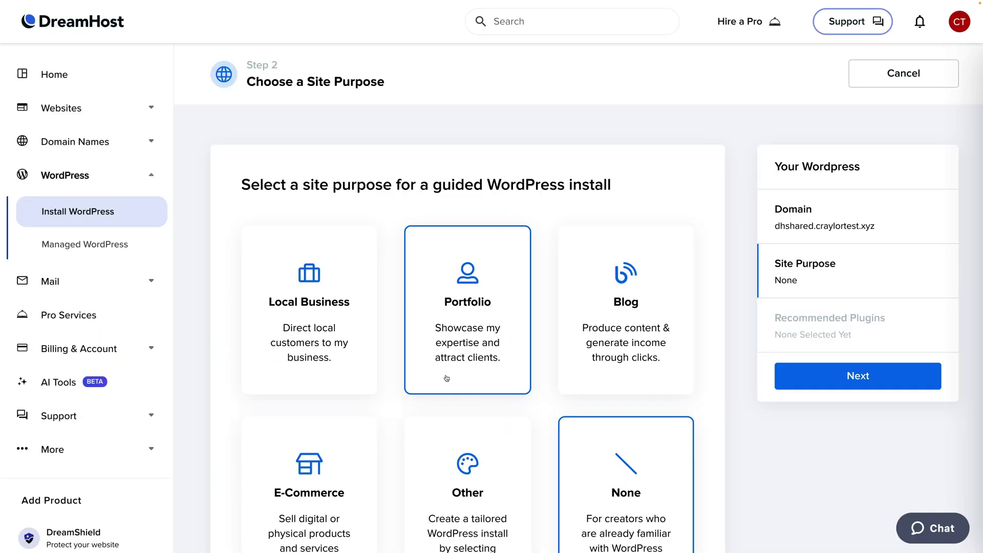
left_click(349, 342)
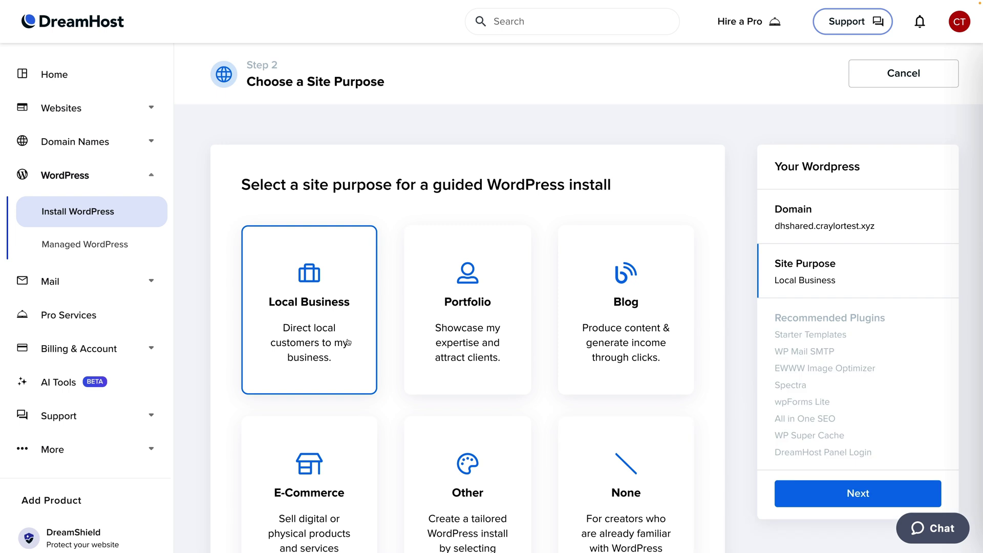
left_click(851, 493)
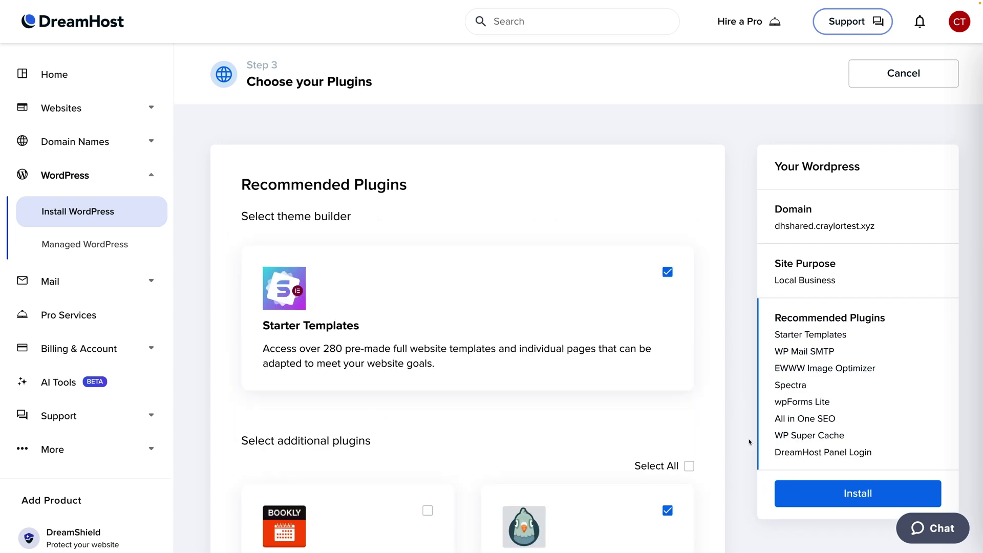
Start installing WordPress - A2 Optimized from Softaculous
scroll(734, 420, "down", 5)
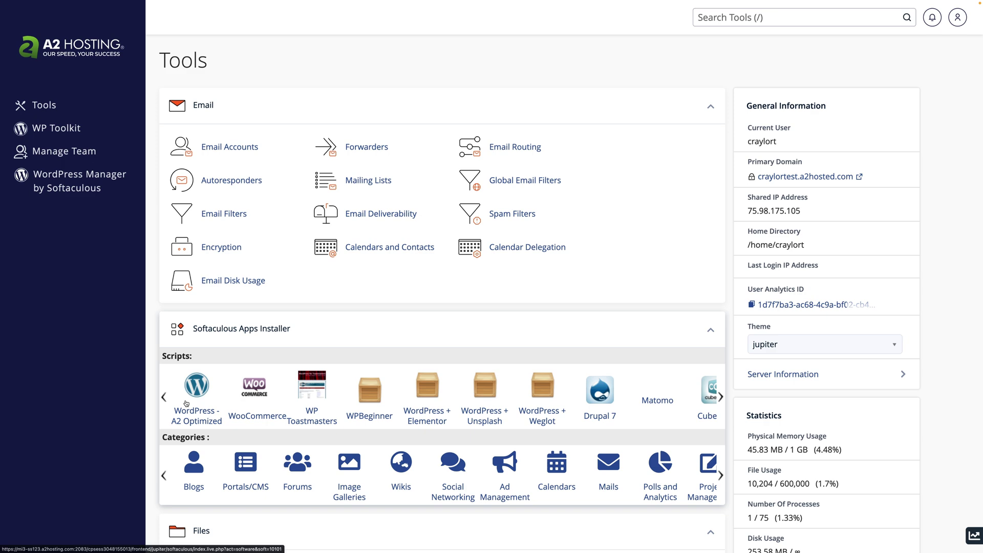
left_click(187, 403)
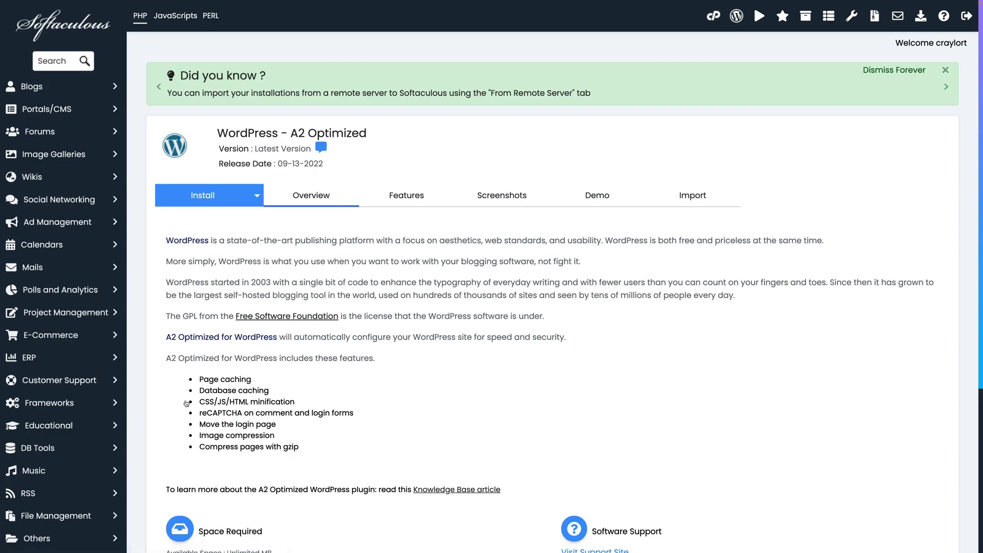
left_click(240, 204)
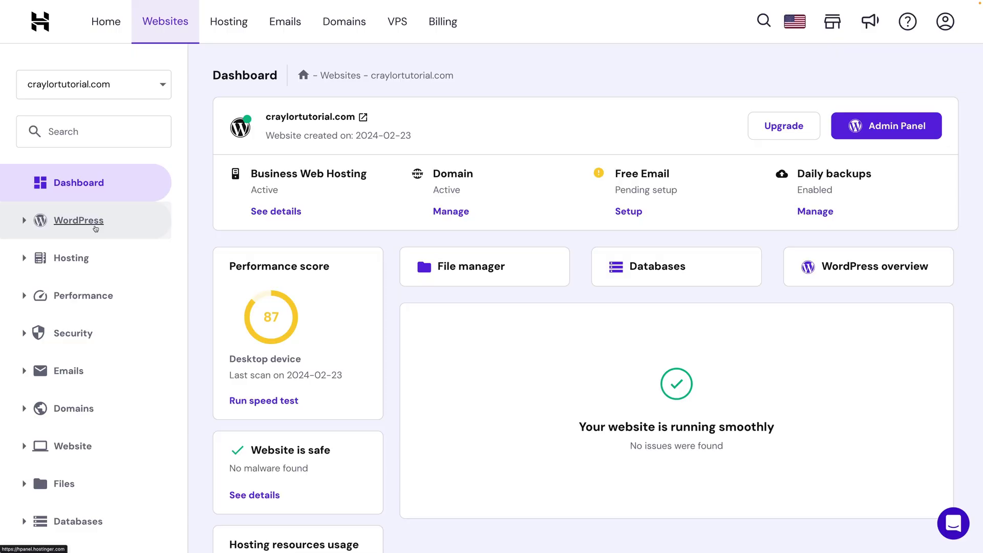
Open the site's WordPress overview page and scroll through it
left_click(95, 226)
left_click(100, 254)
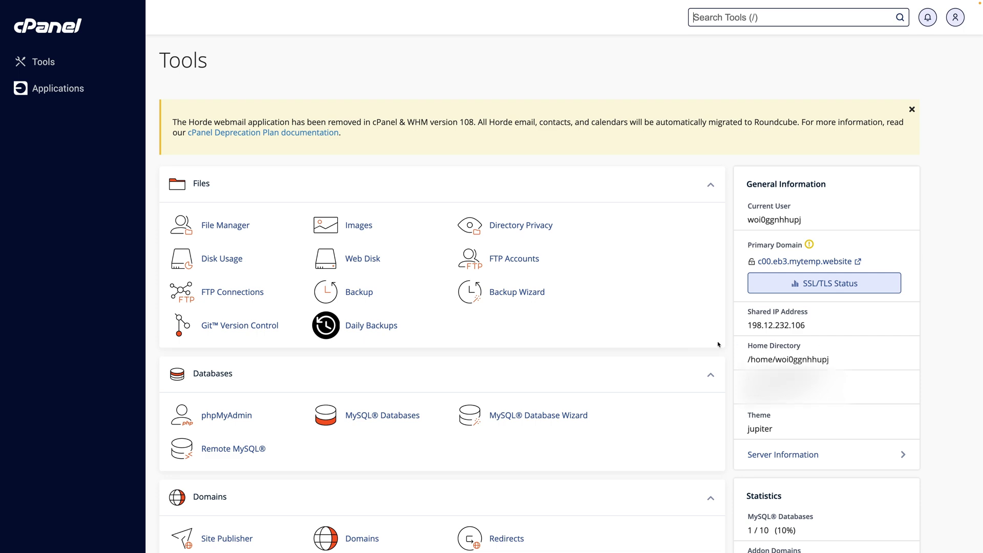
scroll(687, 341, "down", 1)
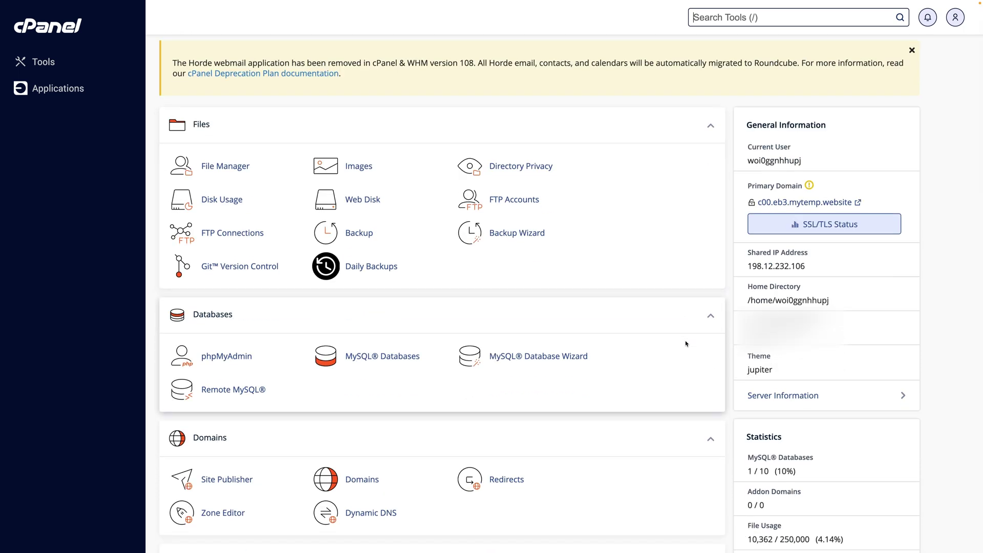
scroll(648, 325, "down", 5)
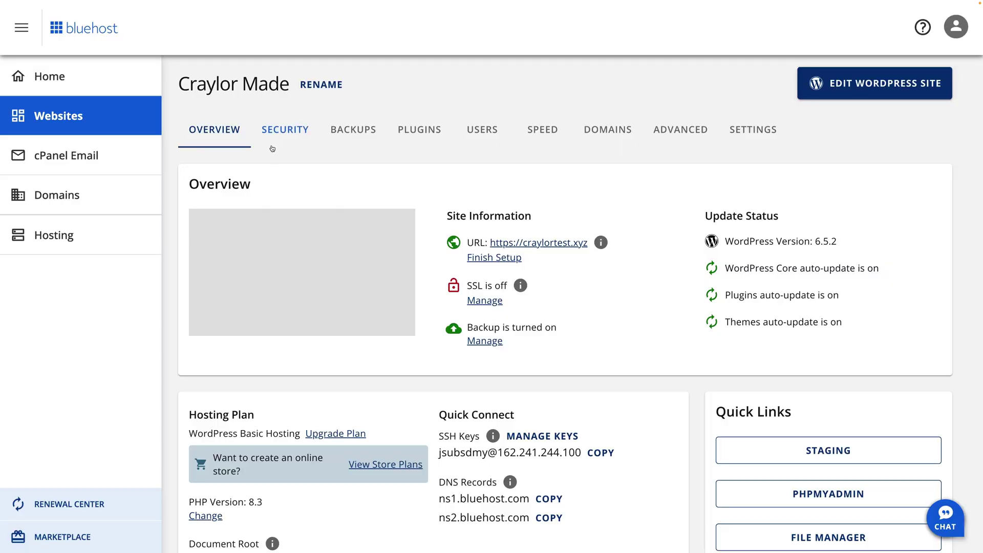
Browse the site's security, backups, plugins and user accounts views
left_click(273, 148)
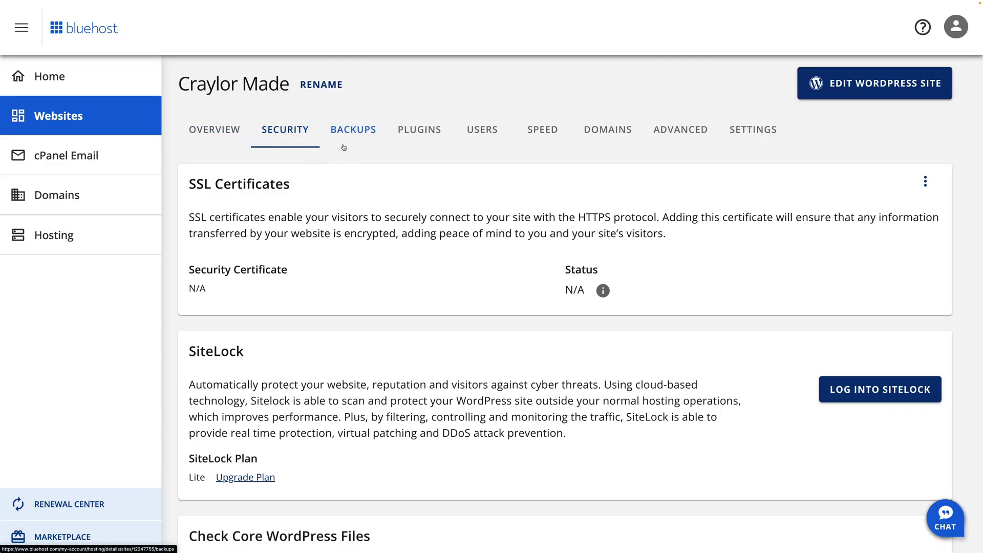
left_click(345, 144)
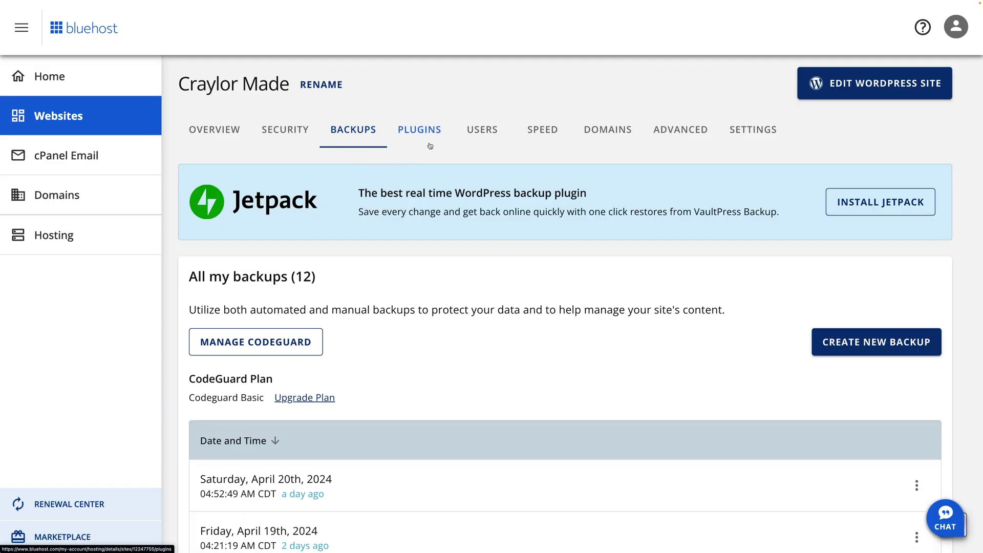
left_click(420, 133)
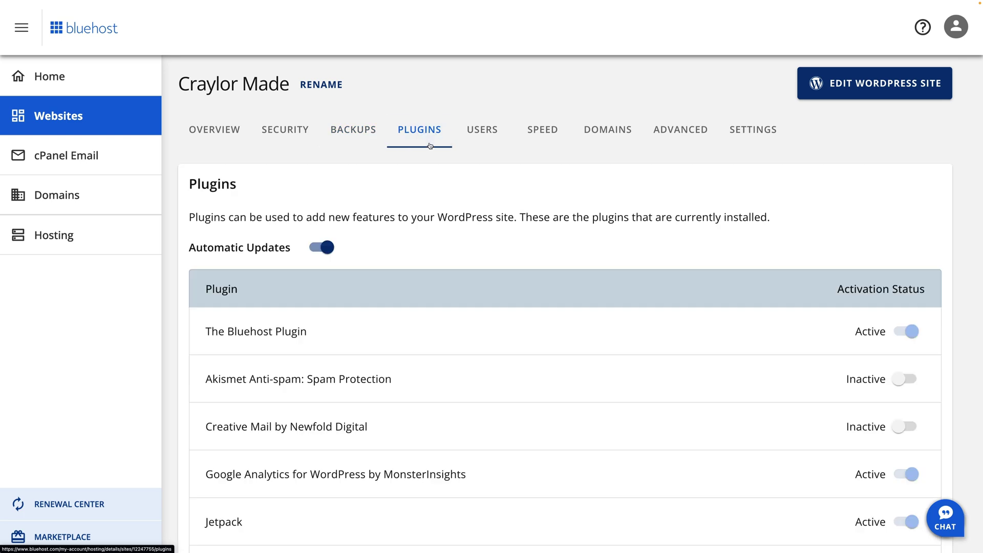
left_click(486, 145)
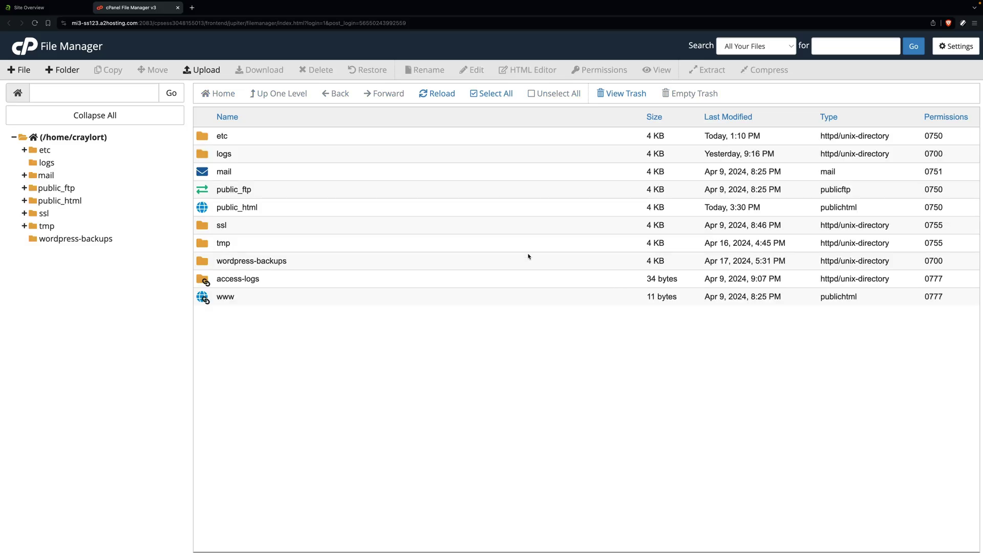
Switch to the A2 Hosting tab and open the site's WordPress overview
key("ctrl+shift+Tab")
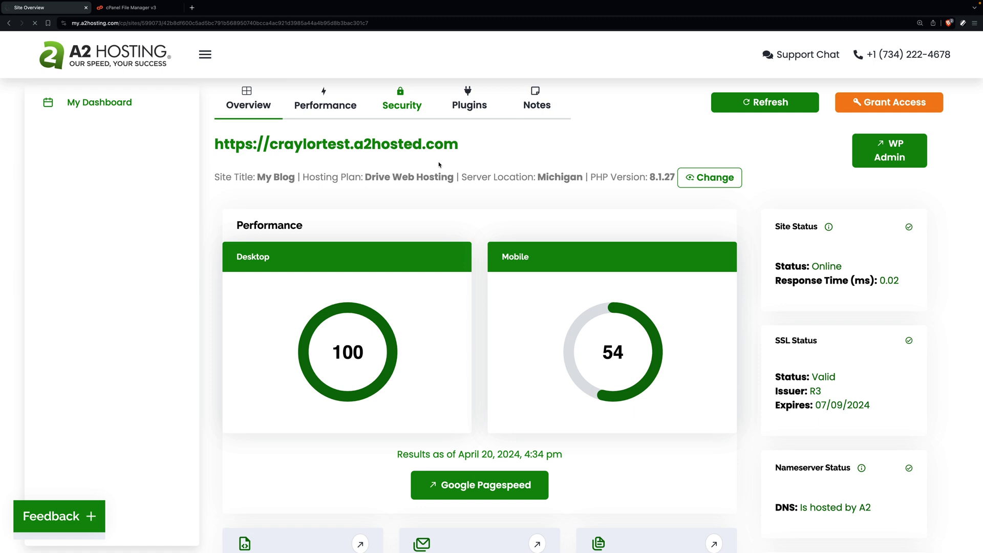
scroll(545, 307, "down", 5)
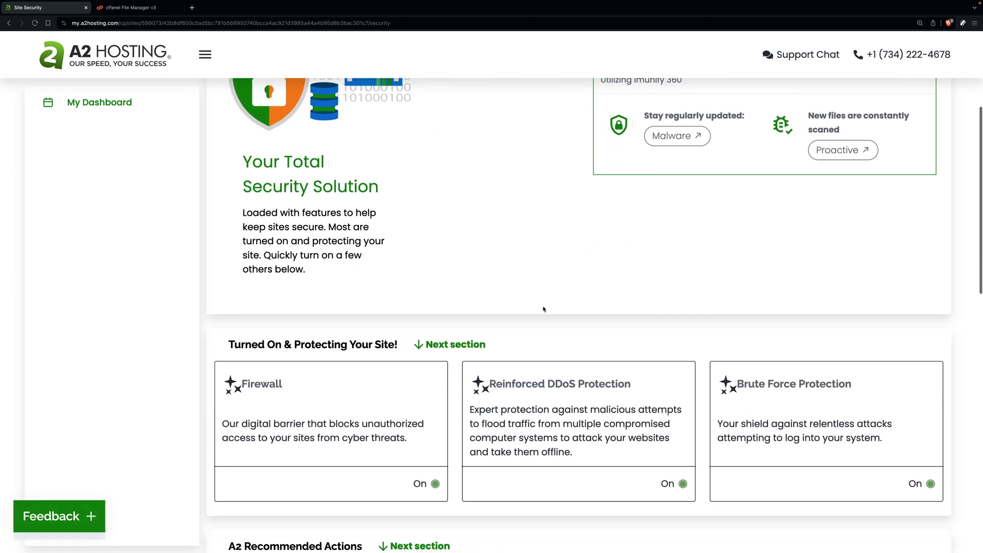
scroll(544, 309, "down", 5)
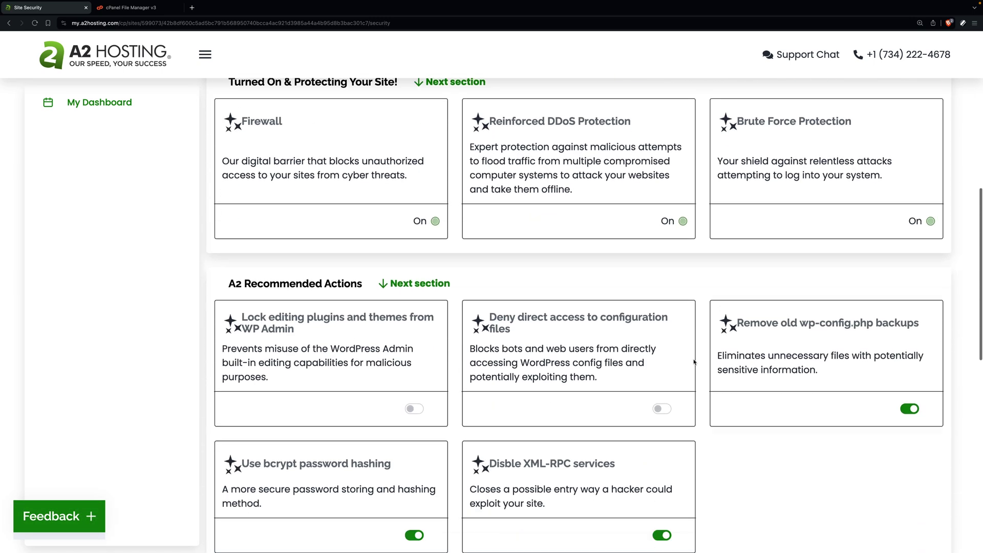
scroll(694, 362, "down", 2)
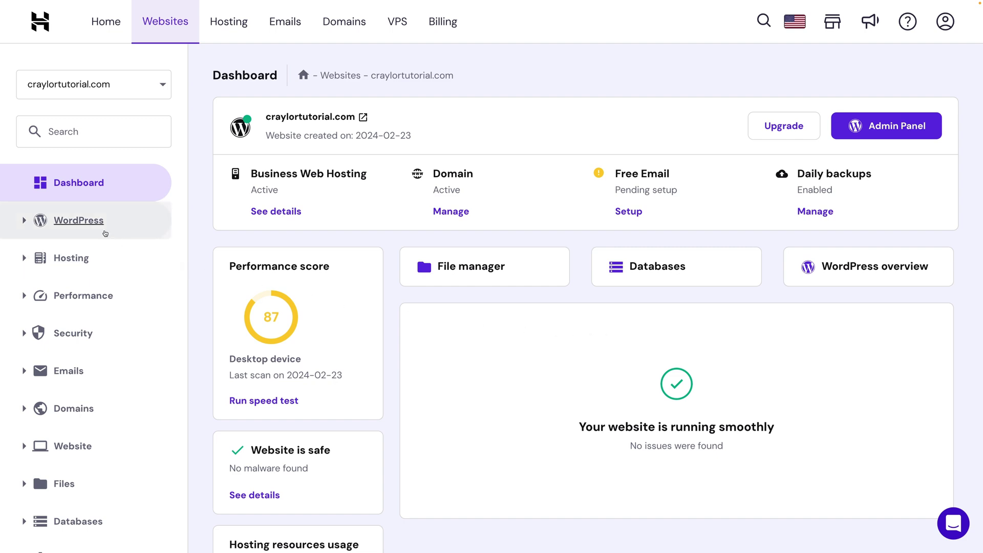
left_click(96, 229)
left_click(100, 253)
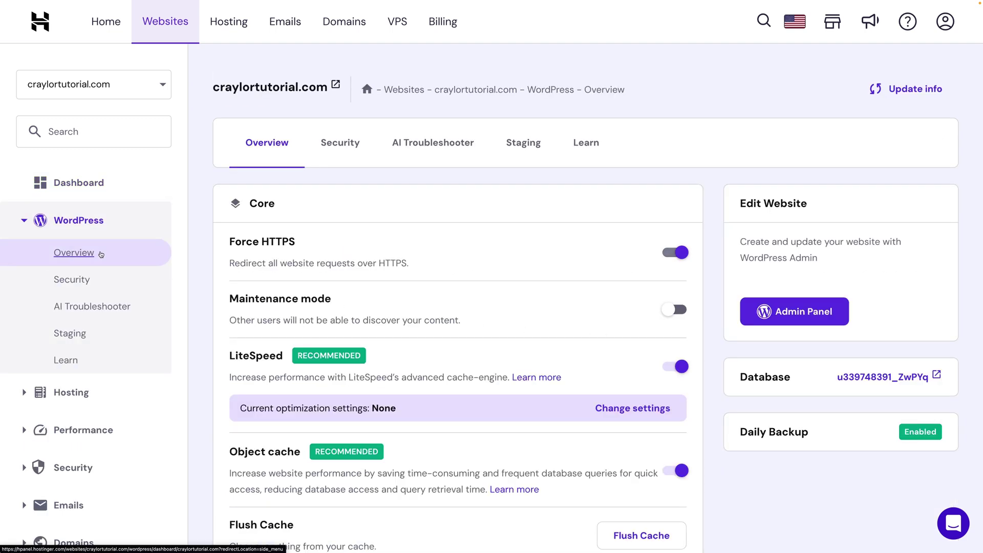
Open the WordPress security settings and scroll through them
left_click(339, 160)
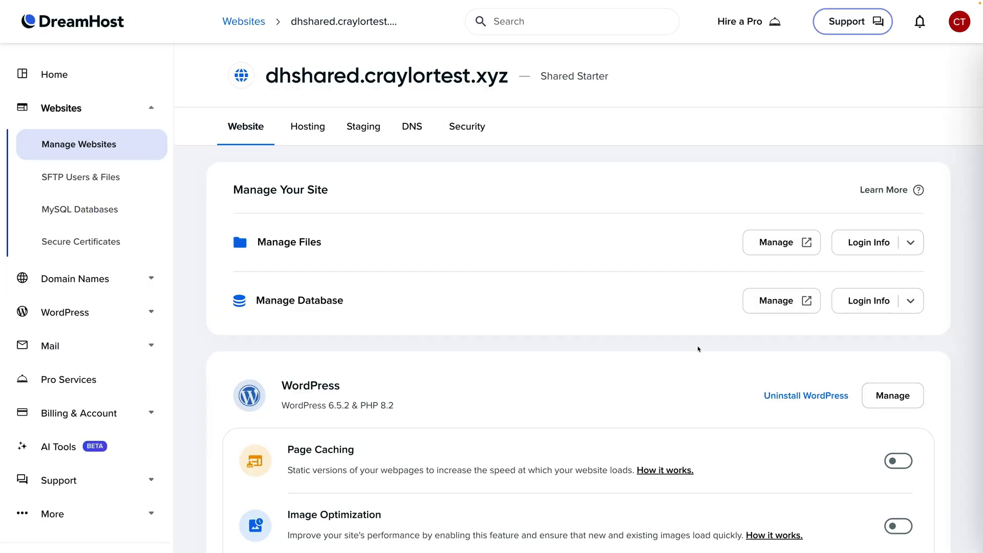
scroll(699, 350, "down", 5)
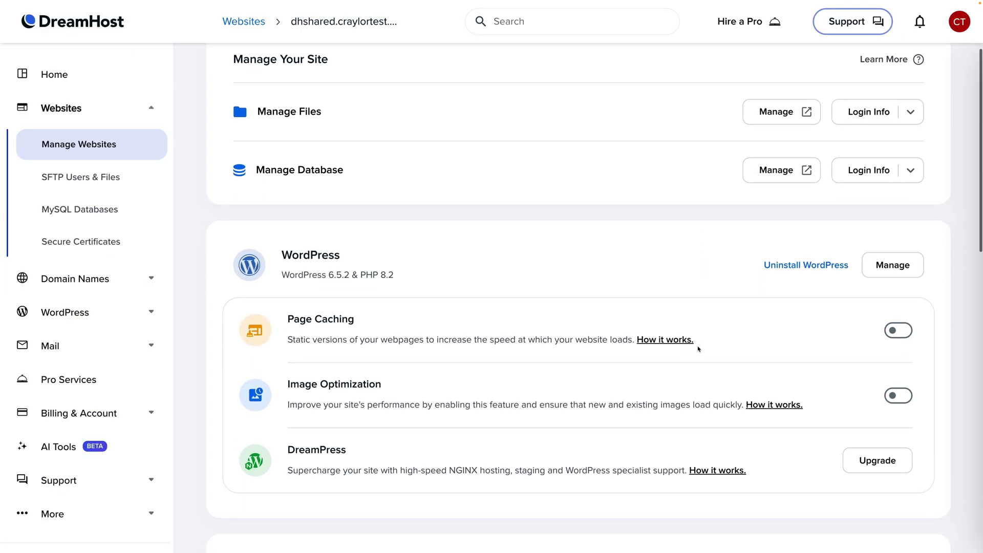
scroll(698, 349, "down", 3)
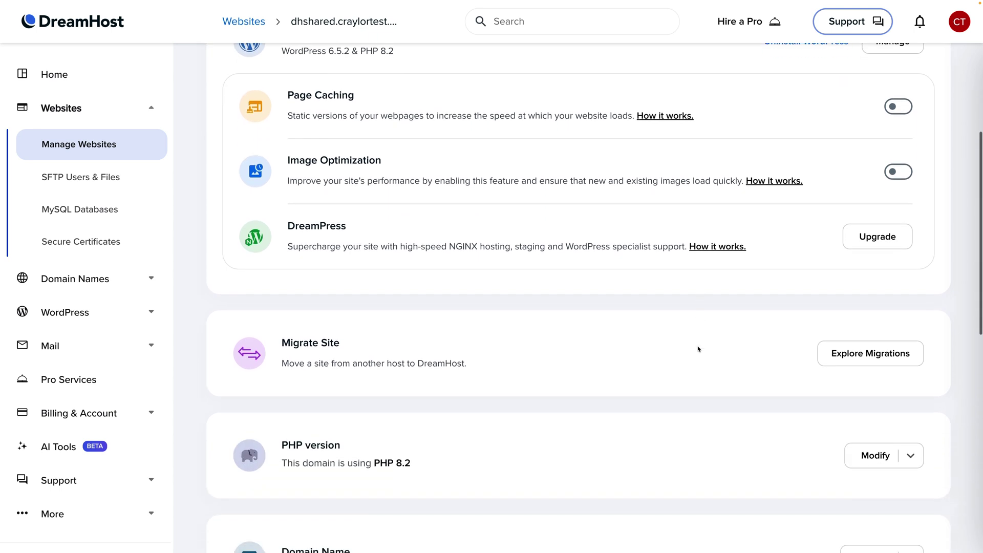
scroll(699, 349, "down", 2)
scroll(698, 349, "down", 2)
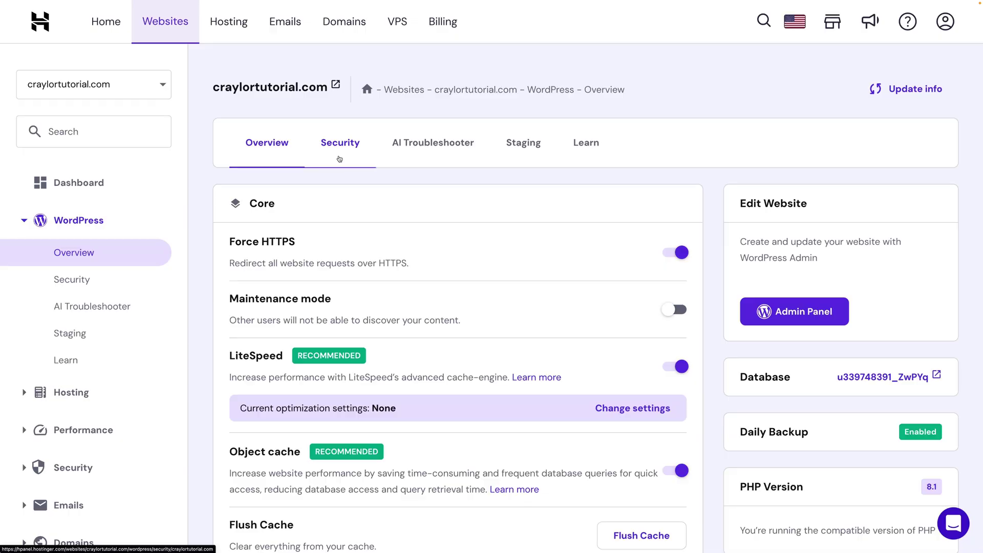
Open WordPress security, then ask support chat how to improve the site's performance score
left_click(339, 159)
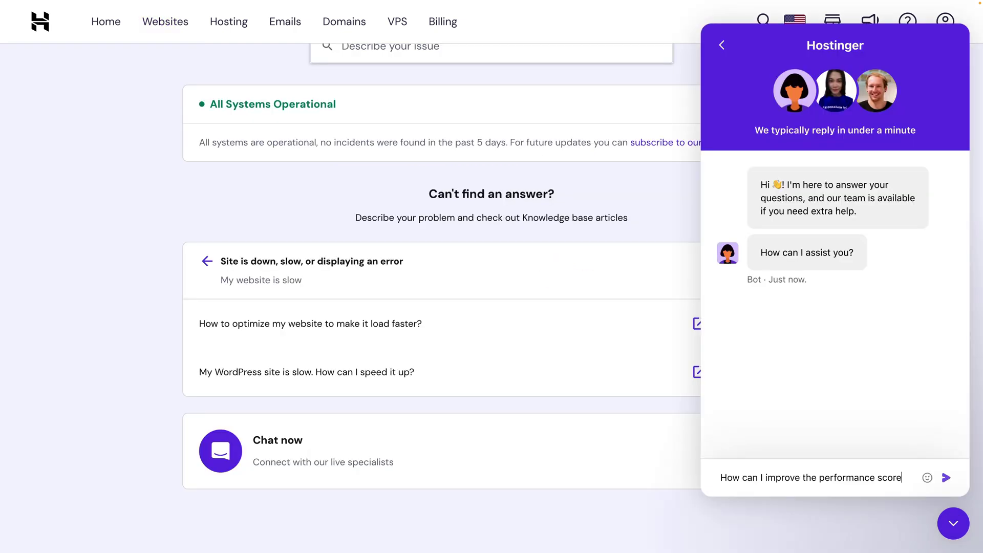
type("of my website")
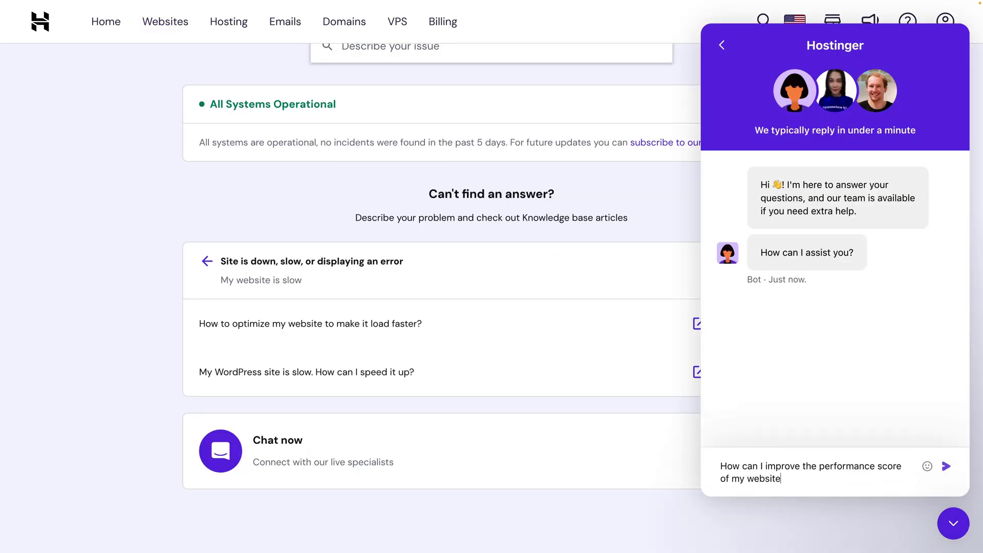
type("?")
key("Return")
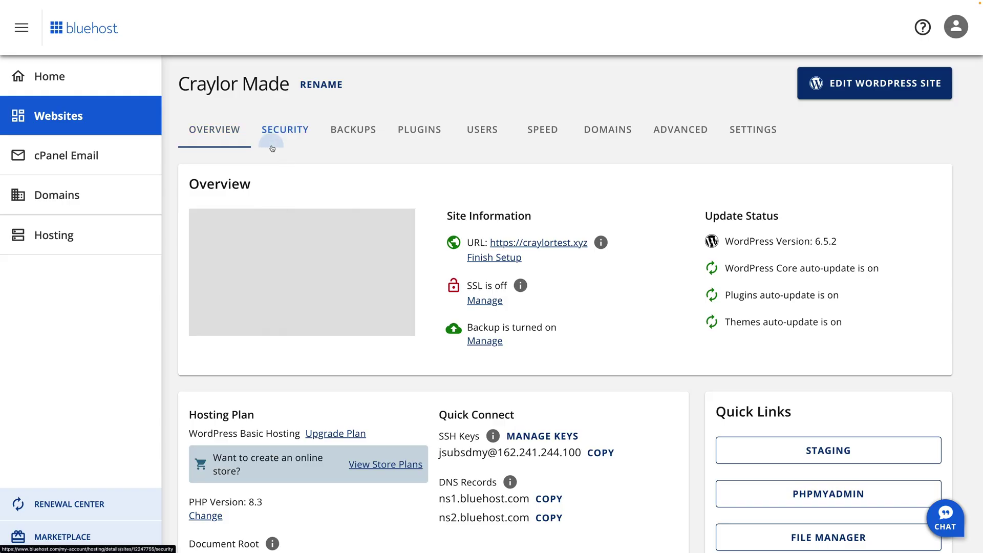
Open the Craylor Made site's Security tab and its Backups section
left_click(272, 147)
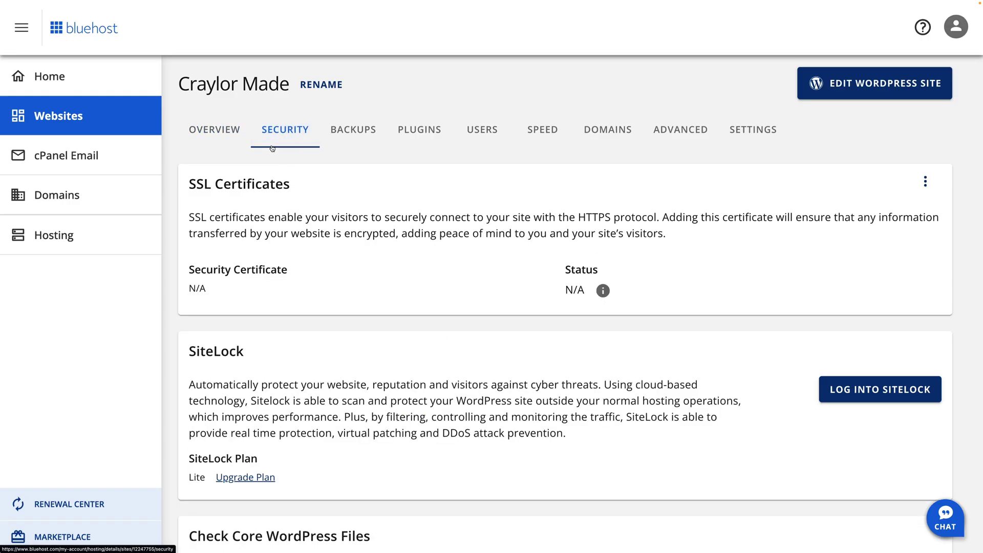
left_click(347, 146)
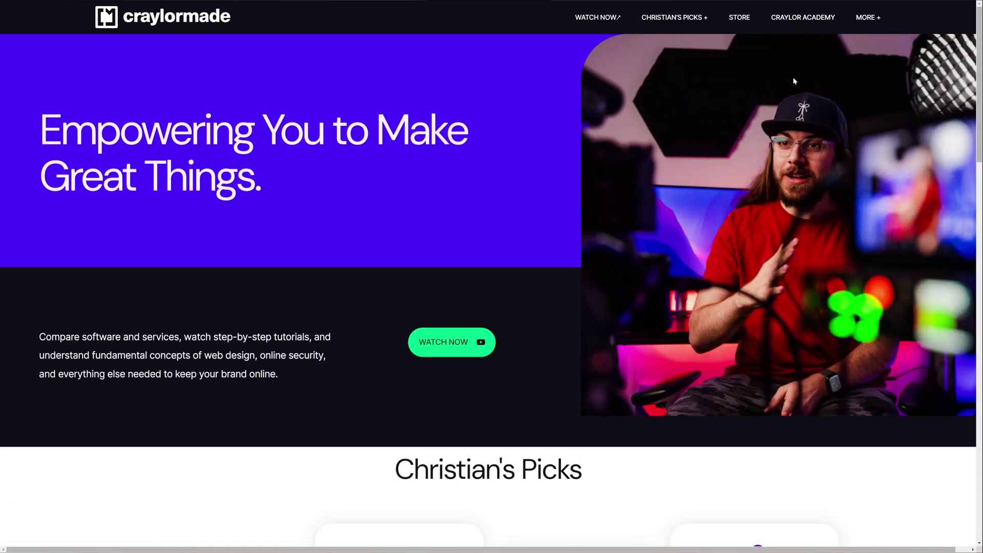
Go to the Web Hosting recommendations page and scroll through it
mouse_move(690, 23)
left_click(668, 75)
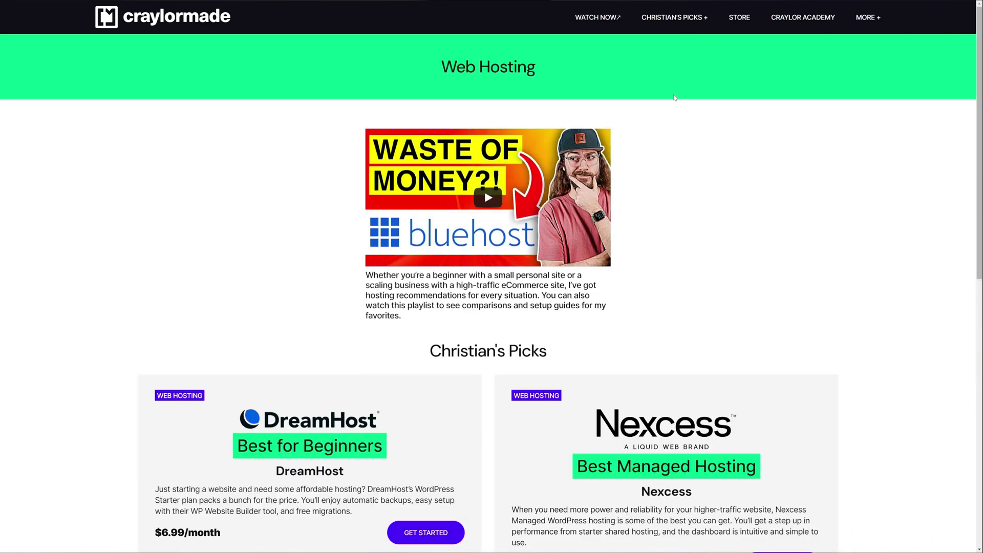
scroll(717, 171, "down", 6)
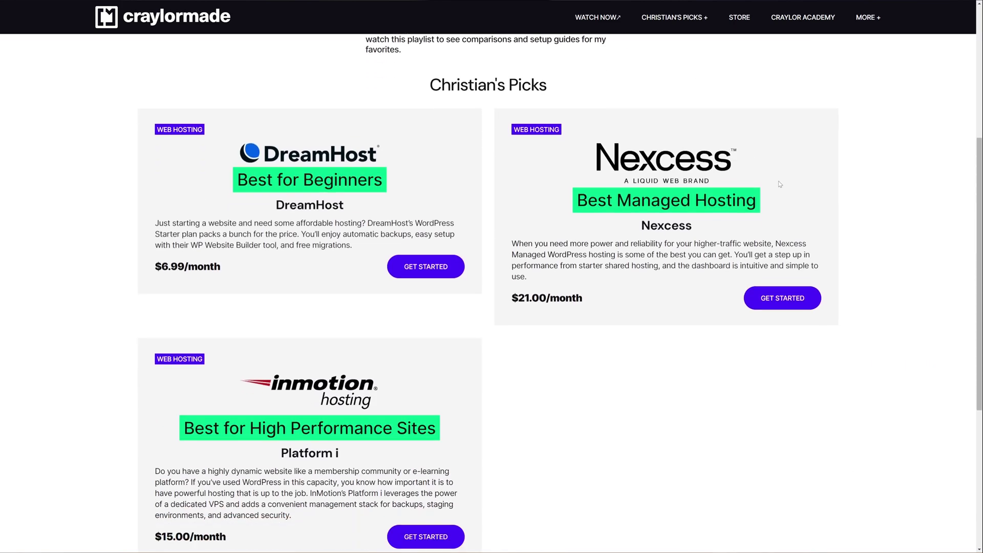
Open Appearance > Themes and browse new themes to add, such as Astra, Kadence and Neve
mouse_move(60, 189)
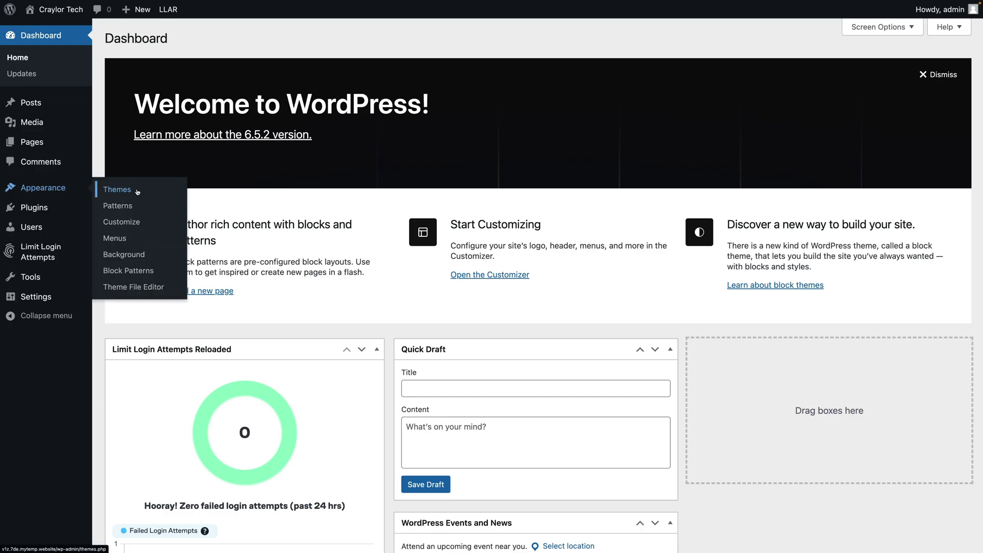
left_click(138, 191)
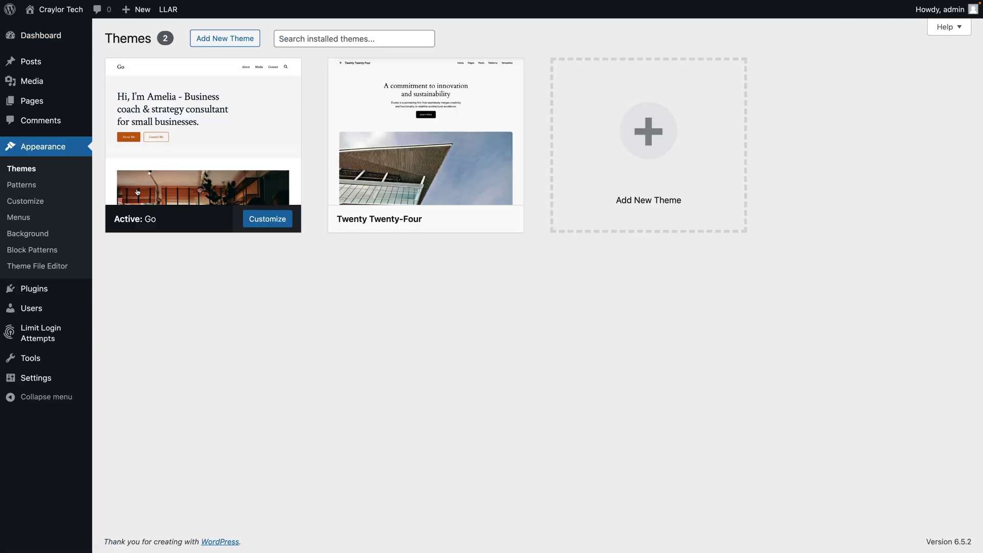
left_click(211, 45)
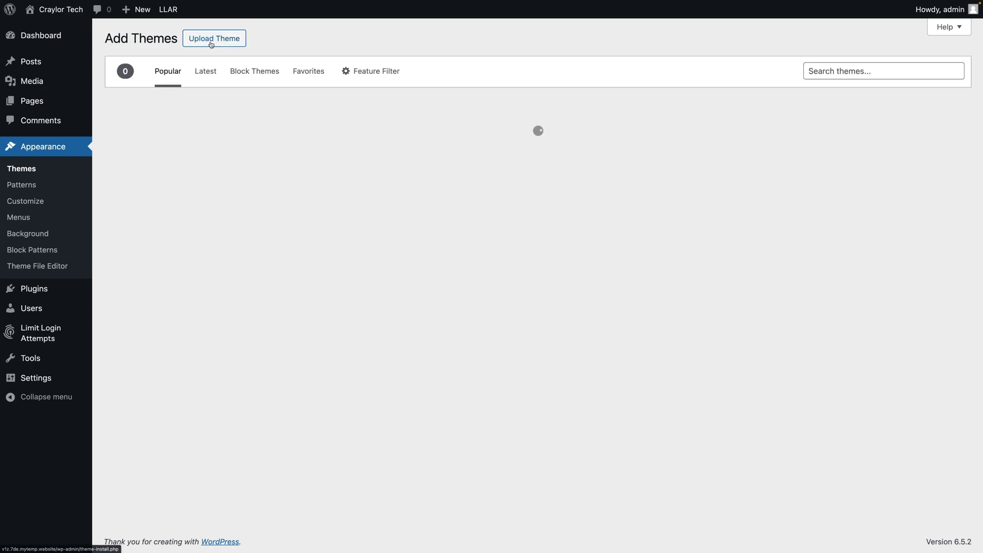
scroll(661, 307, "down", 4)
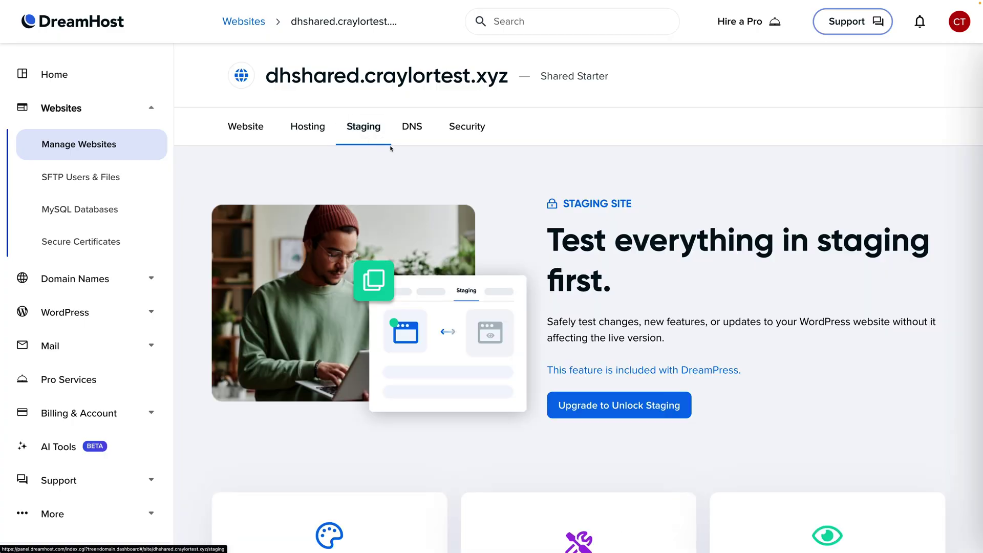
Check DreamHost's DNS nameserver and Security pages, then go to SFTP Users & Files
left_click(420, 138)
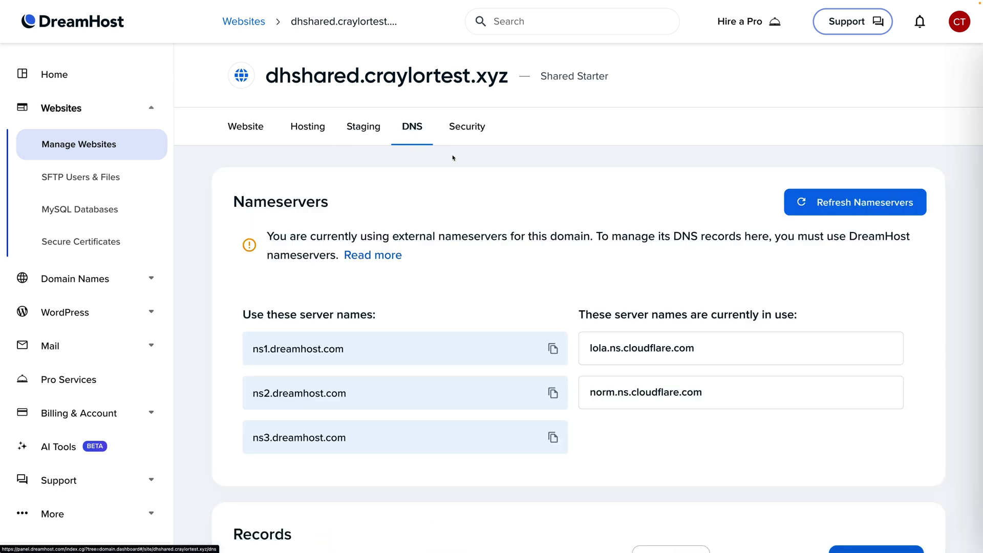
left_click(469, 138)
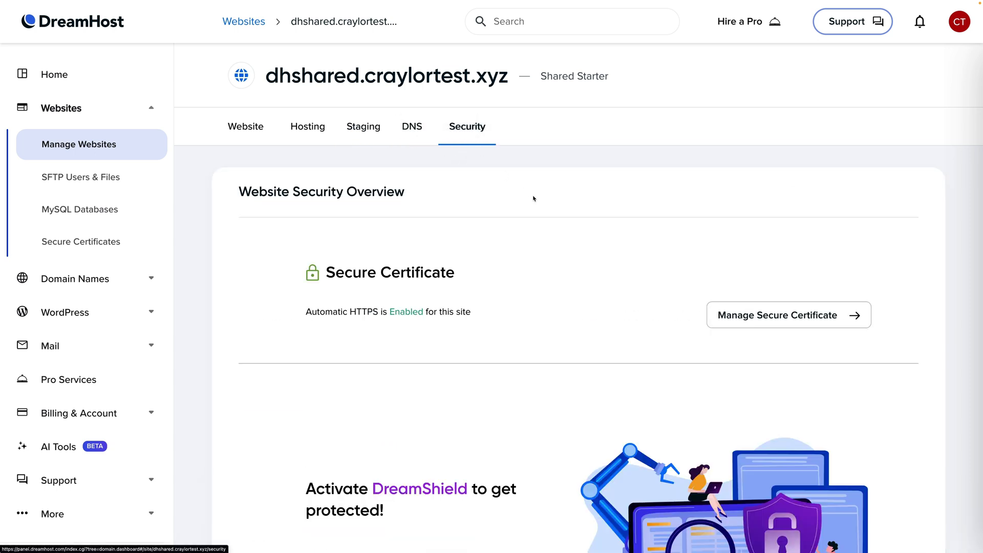
left_click(120, 190)
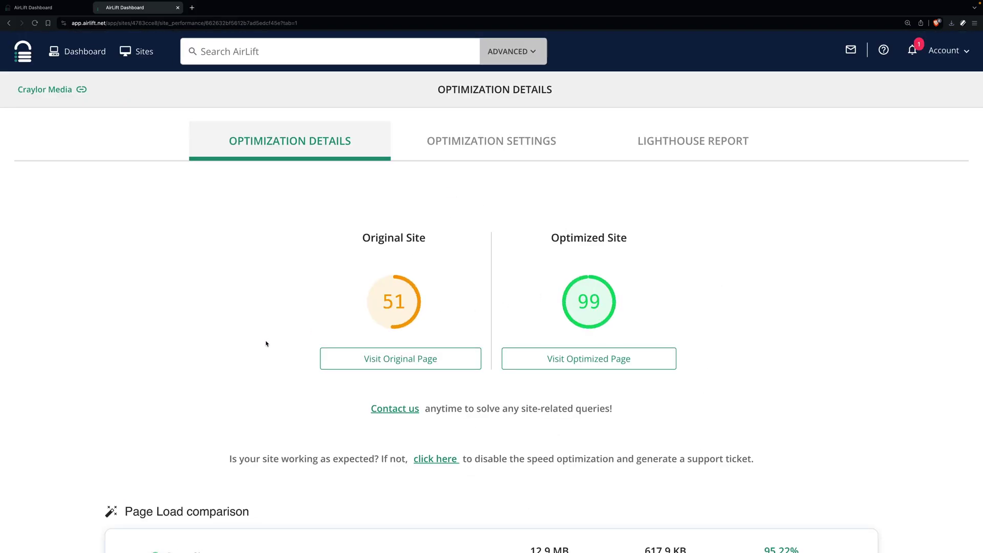
Visit the original unoptimized Craylor Media site's About and Press Kit pages
left_click(614, 361)
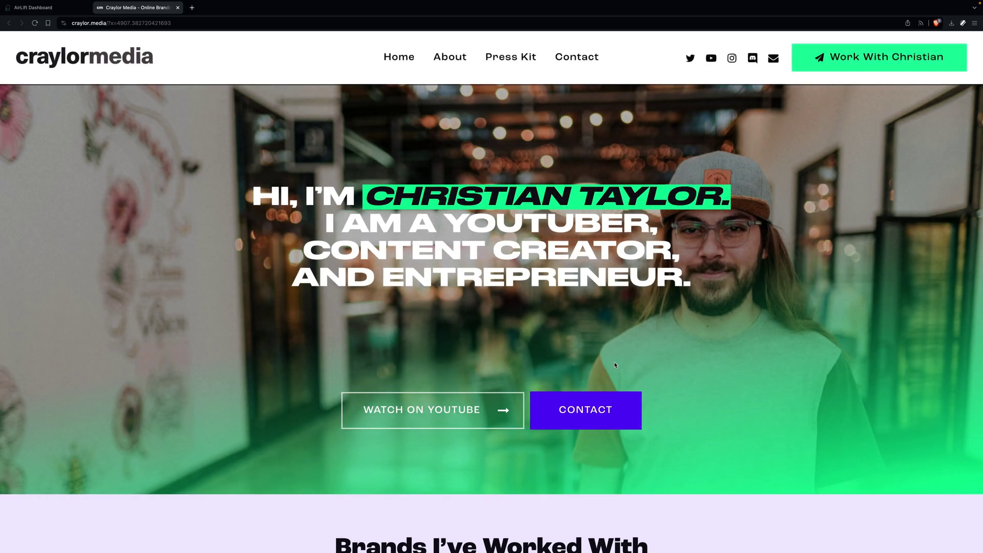
left_click(447, 58)
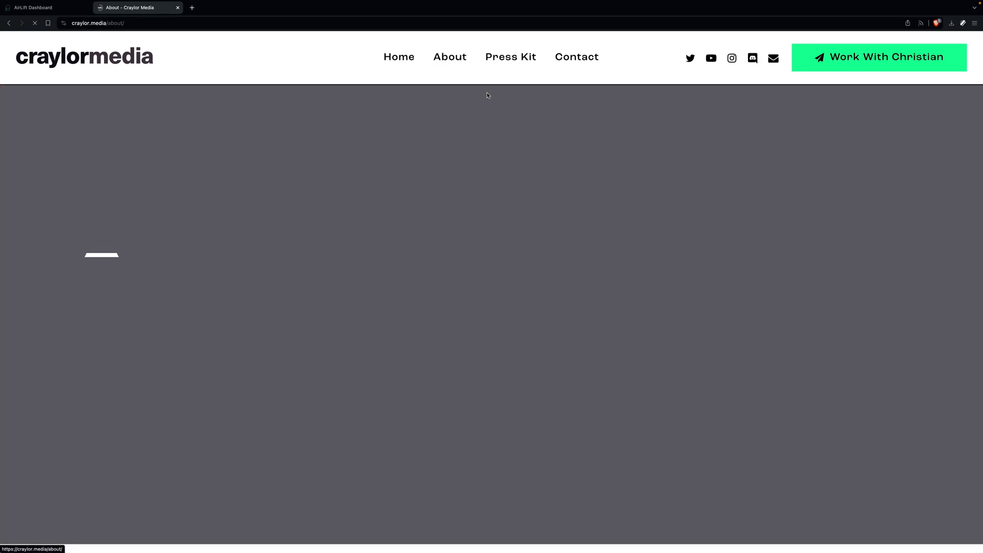
left_click(510, 57)
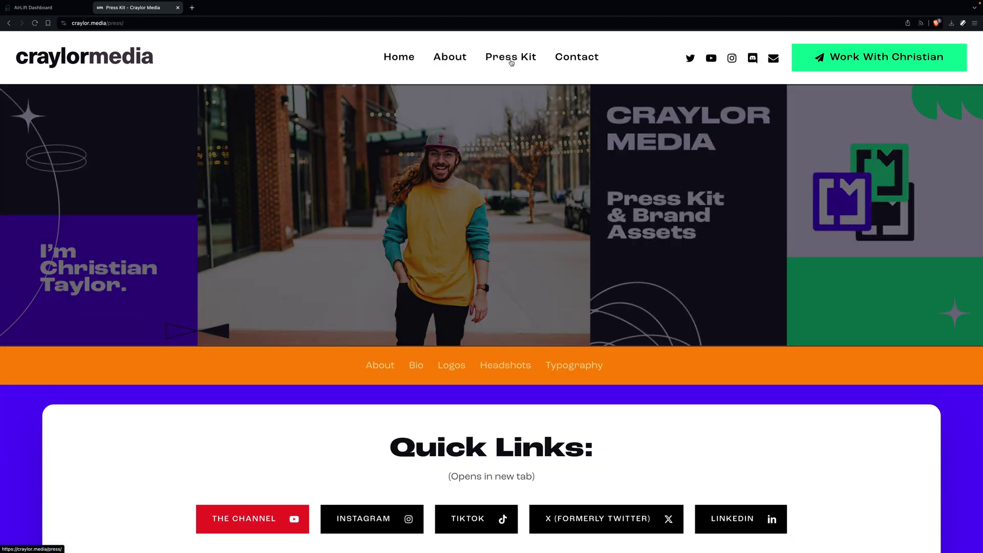
left_click(33, 7)
Scroll through AirLift's Craylor Media overview, from optimization details to the Lighthouse report
scroll(136, 156, "down", 3)
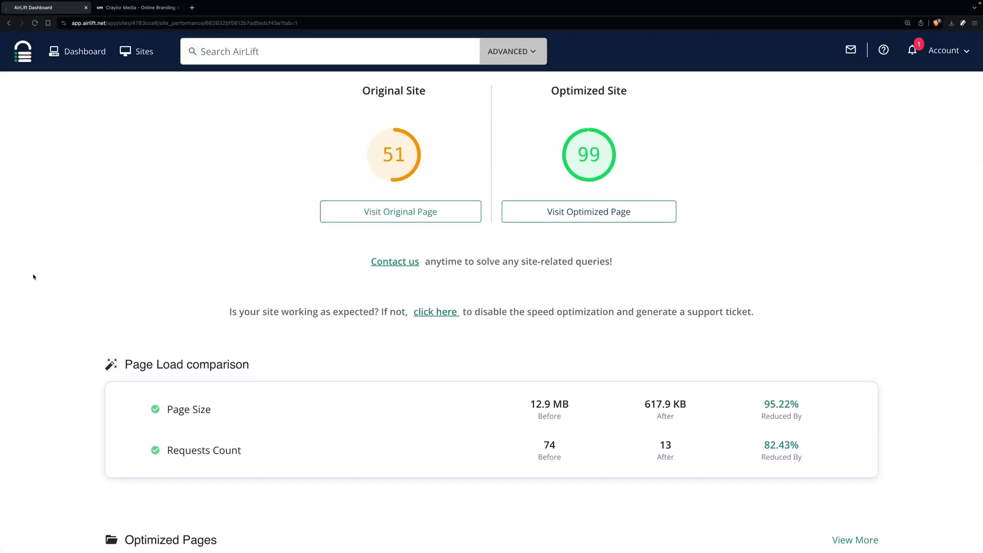
scroll(33, 277, "down", 4)
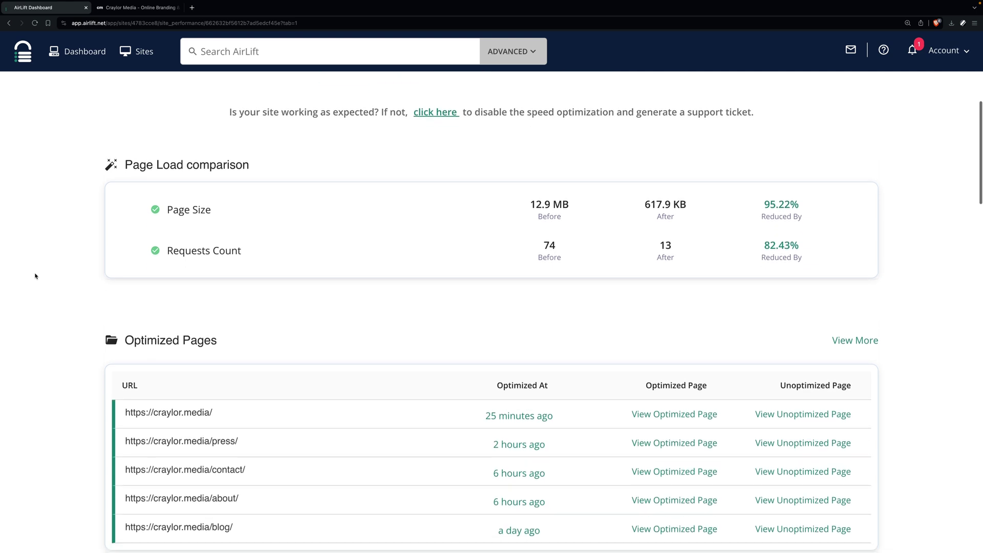
scroll(36, 275, "down", 1)
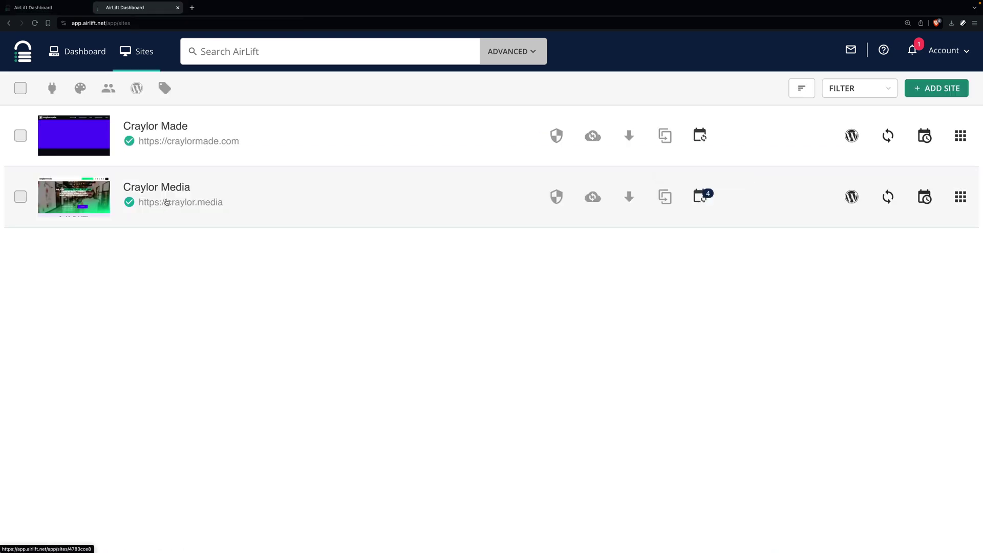
left_click(152, 190)
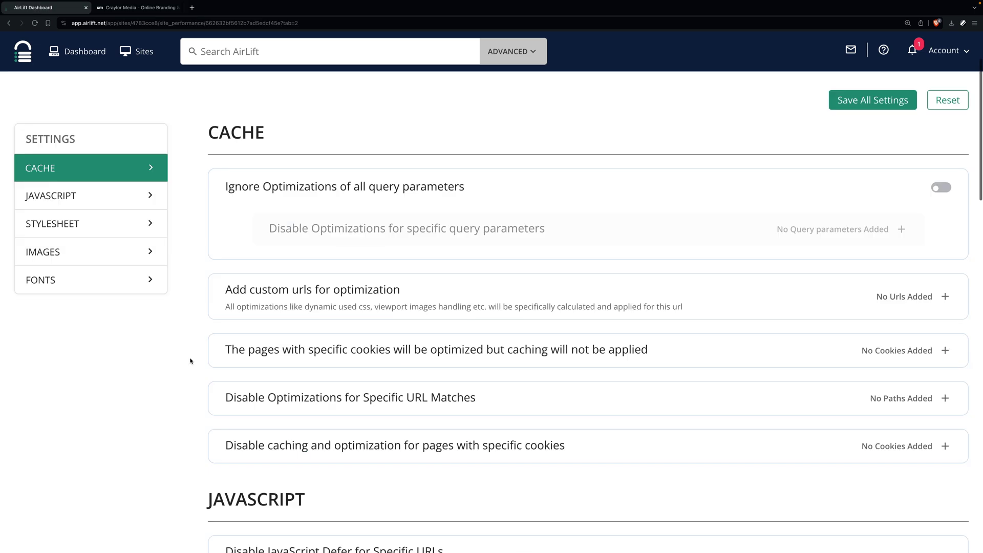
scroll(190, 358, "down", 3)
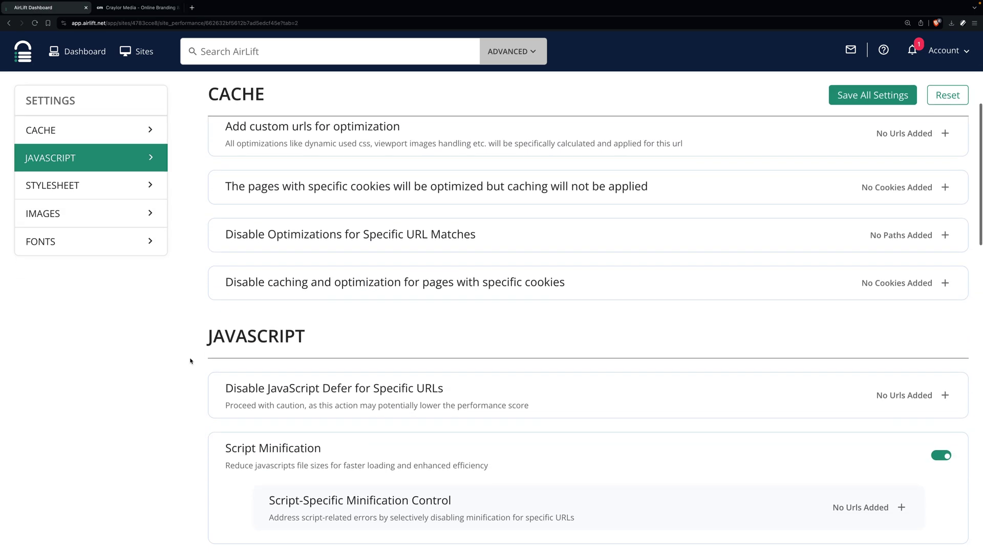
scroll(190, 361, "down", 7)
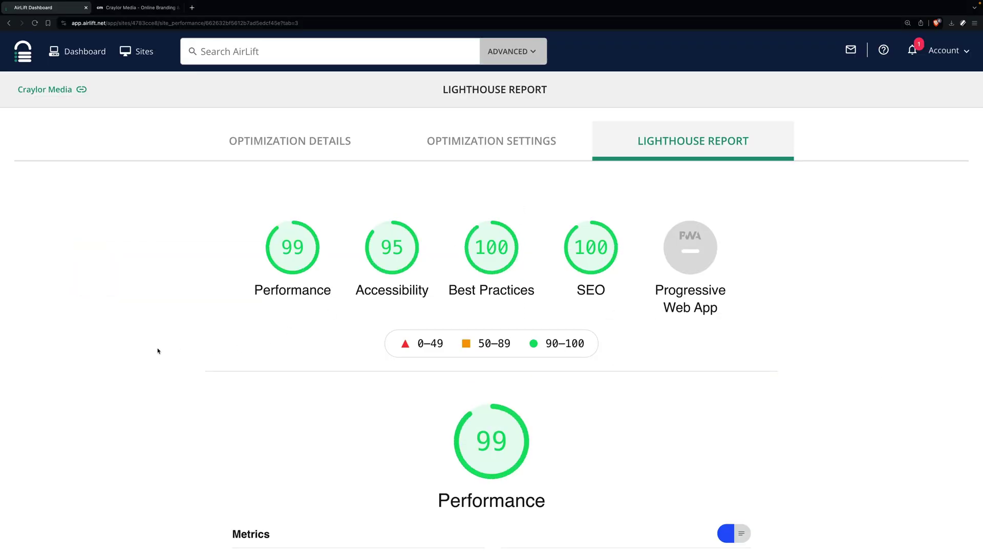
scroll(136, 348, "down", 3)
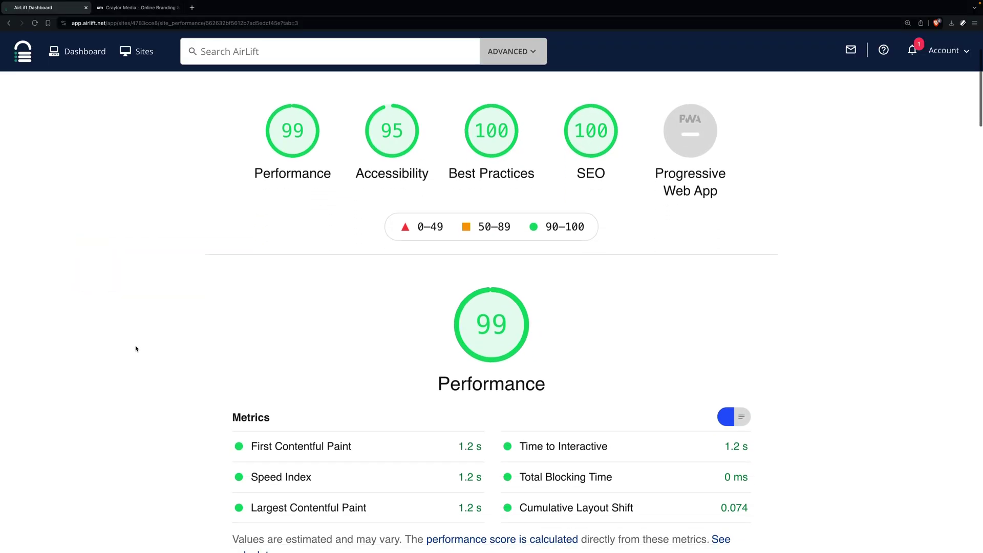
scroll(135, 349, "down", 2)
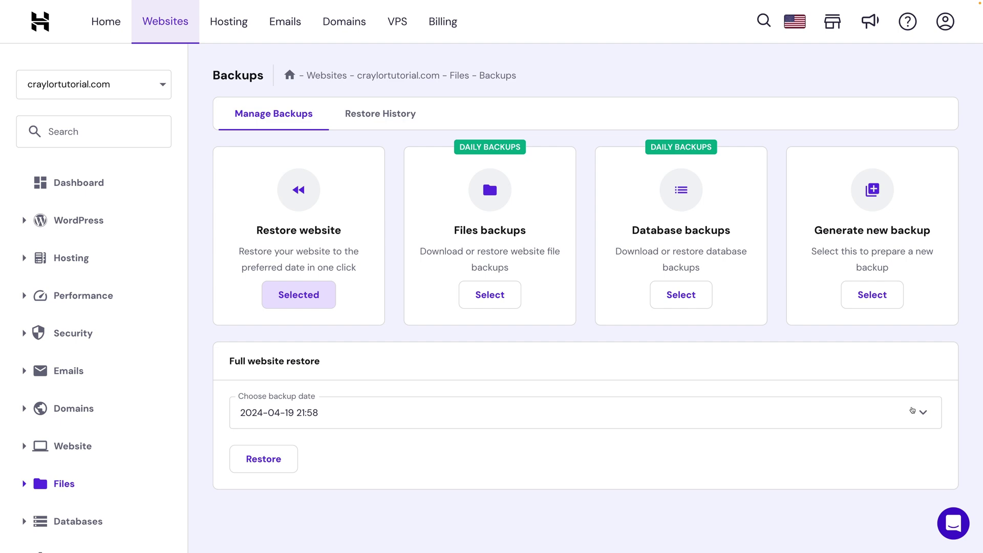
left_click(913, 410)
left_click(912, 410)
scroll(883, 457, "down", 5)
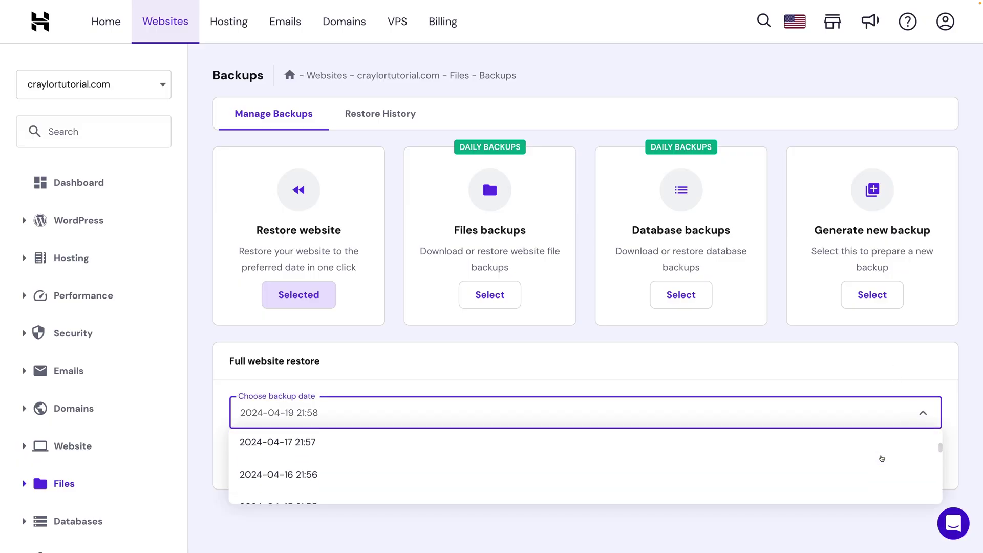
scroll(812, 461, "down", 6)
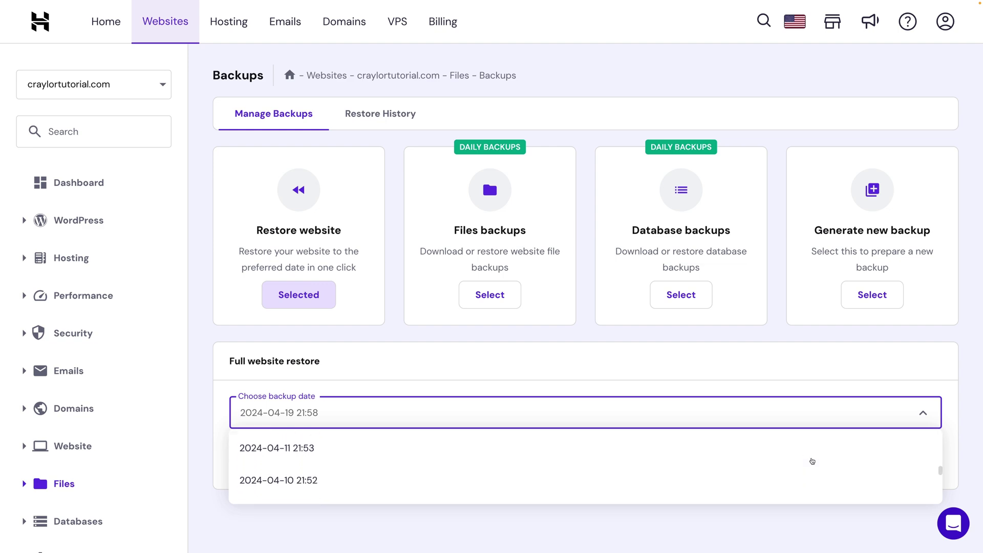
left_click(711, 456)
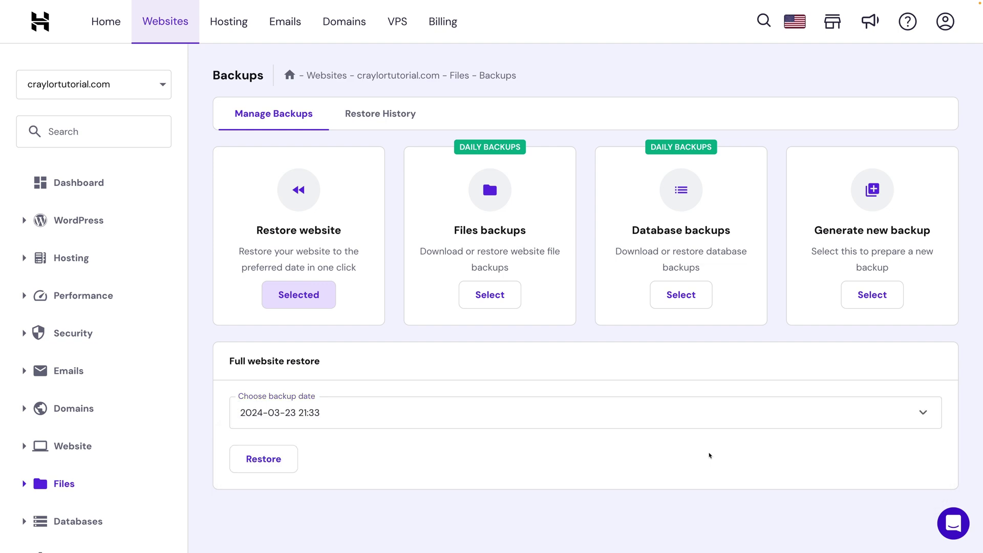
left_click(281, 466)
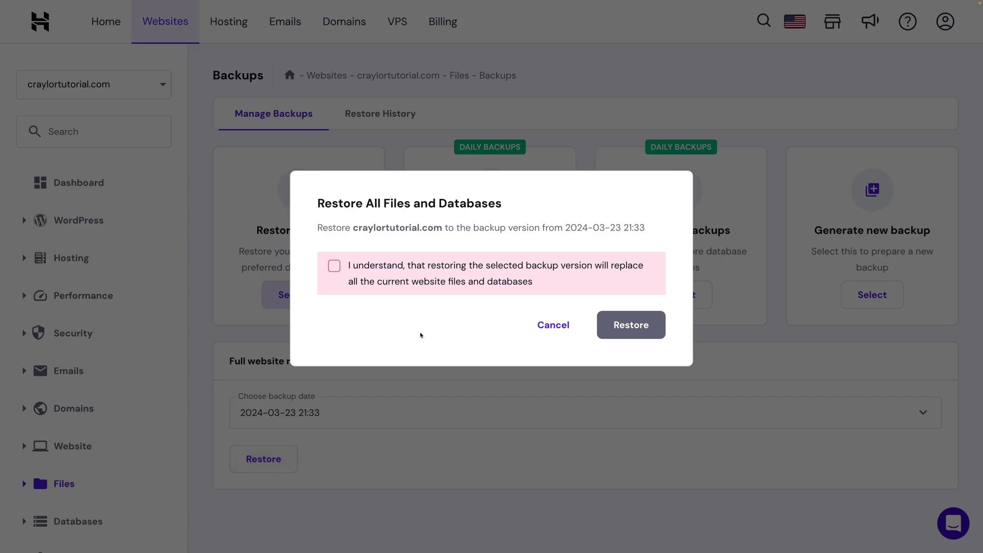
left_click(460, 275)
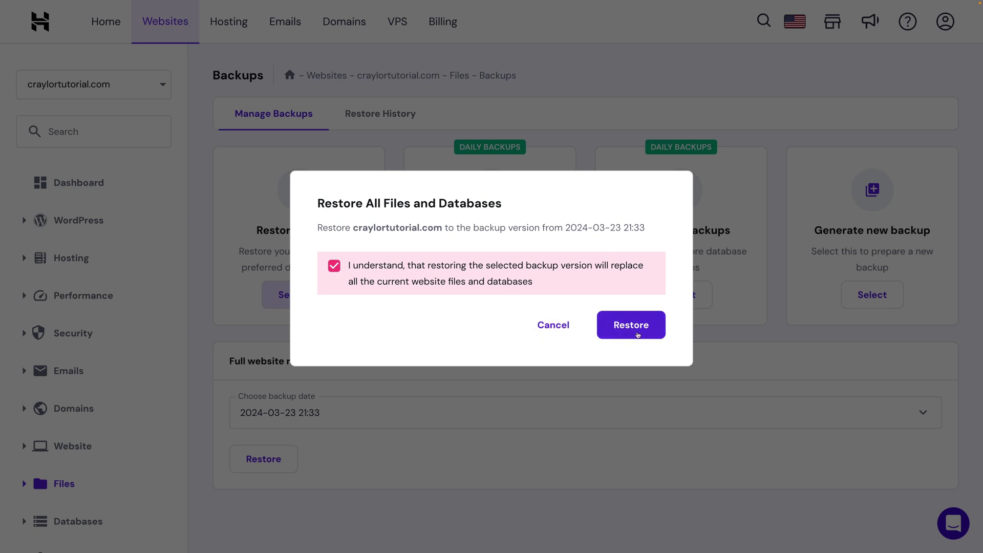
left_click(636, 333)
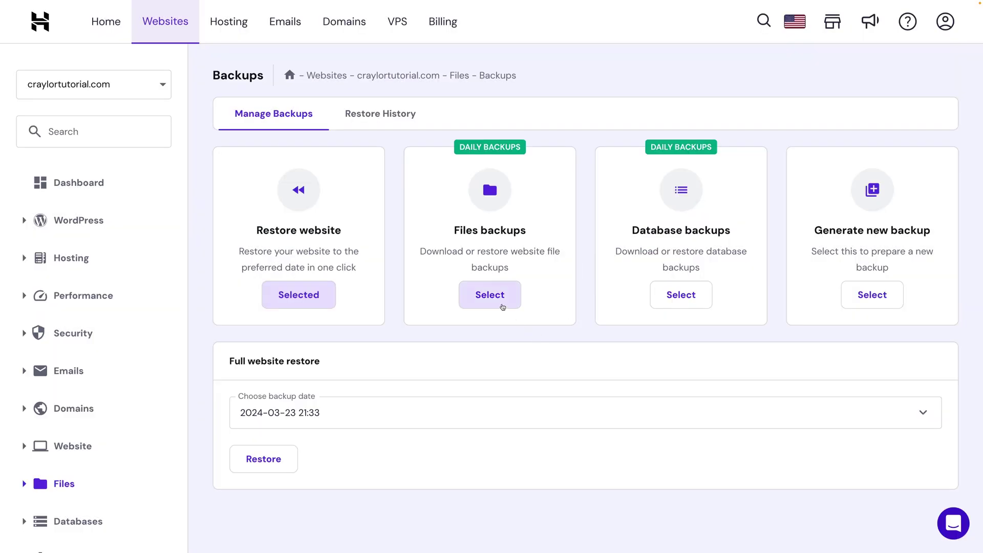
Look at the files-only and database backup options, then generate a new site backup
left_click(490, 295)
scroll(502, 307, "down", 1)
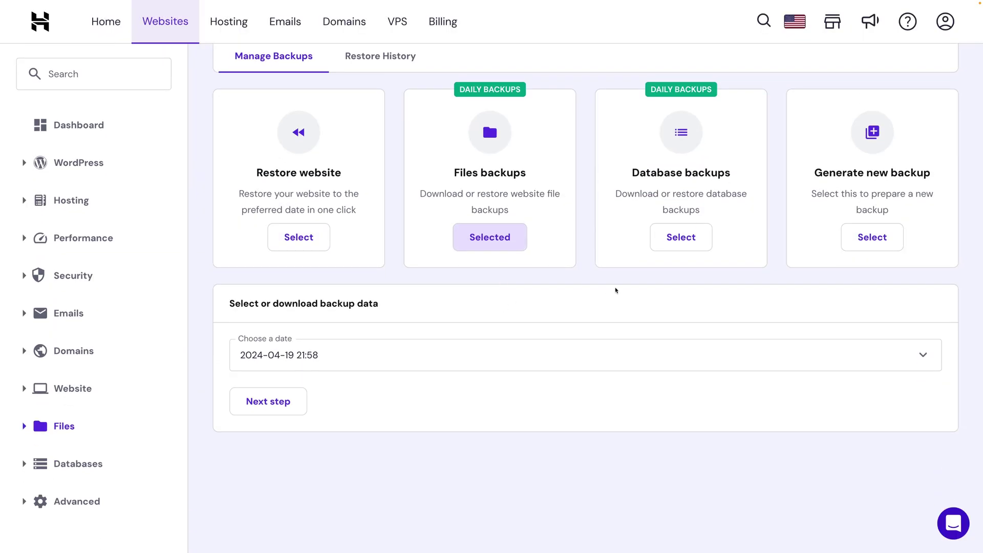
left_click(689, 247)
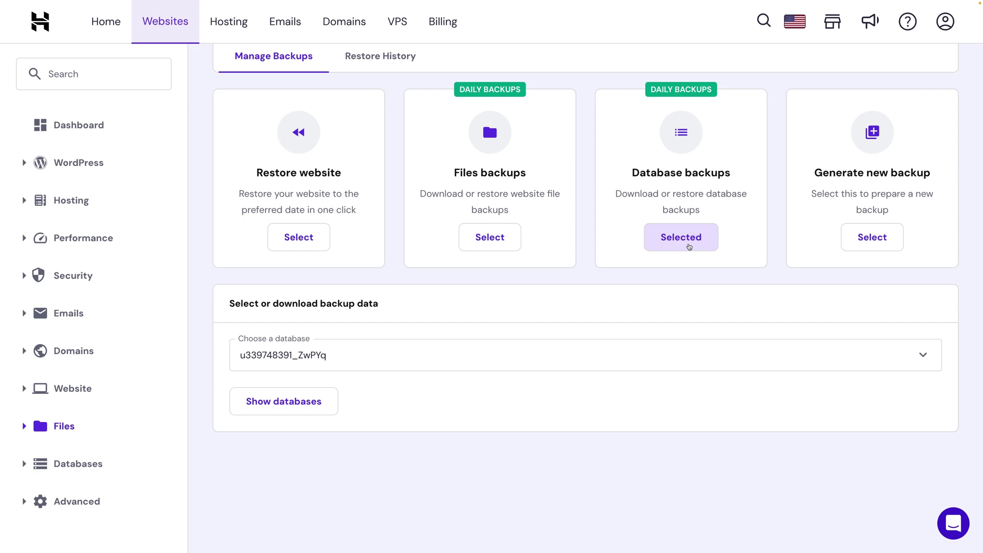
scroll(743, 249, "up", 1)
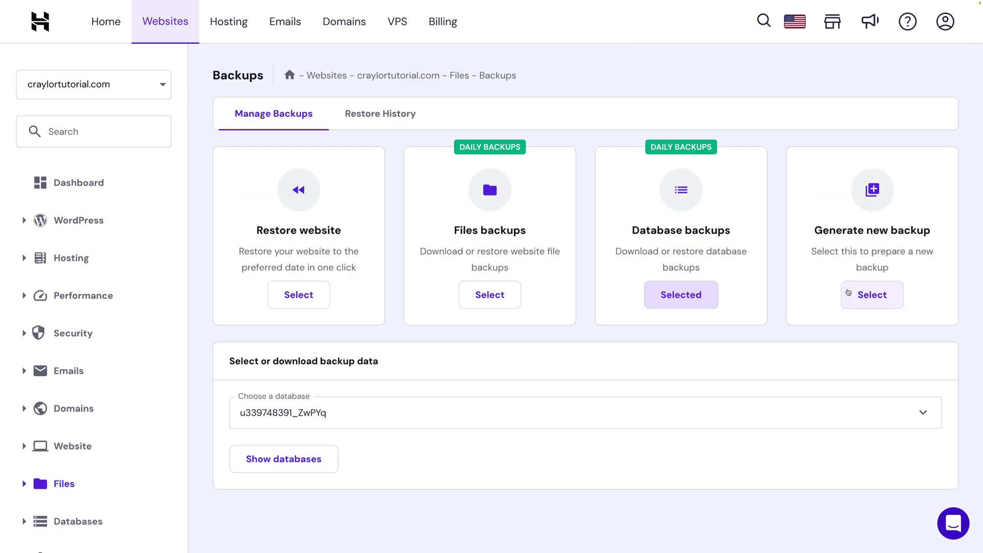
left_click(858, 293)
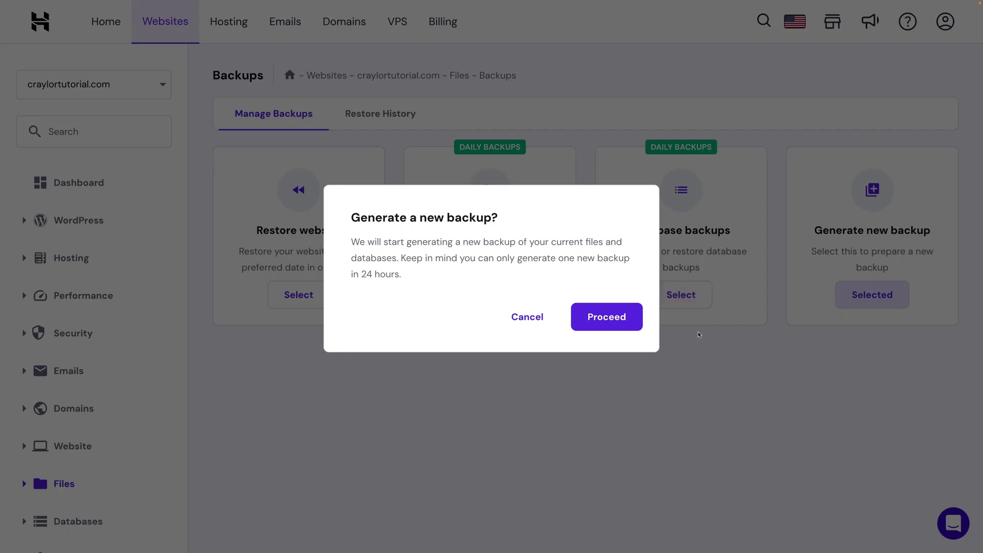
left_click(618, 323)
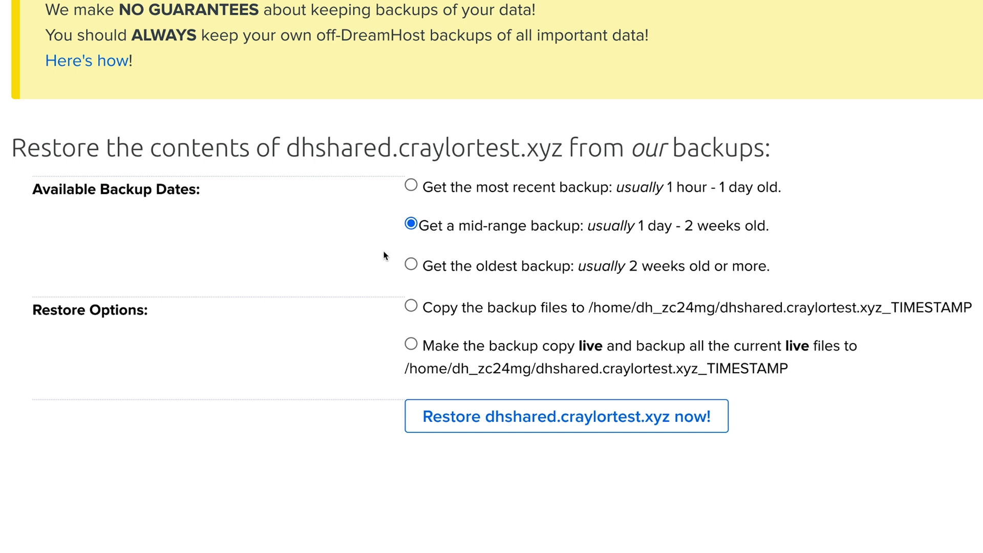
Select 'Get the oldest backup' for dhshared.craylortest.xyz
left_click(413, 267)
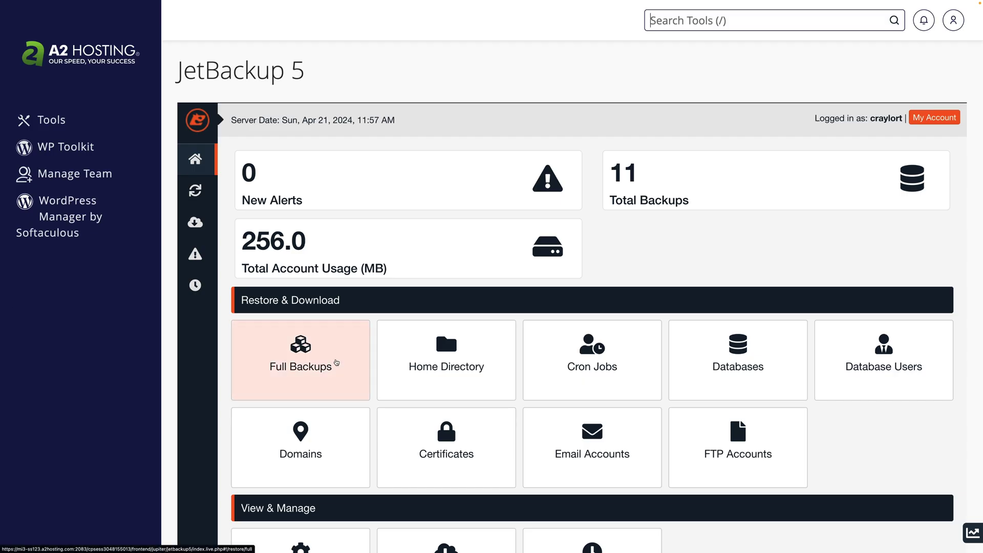
Browse the JetBackup 5 full-account daily backups and open the 20 Apr 2024 17:10 backup's details
left_click(340, 364)
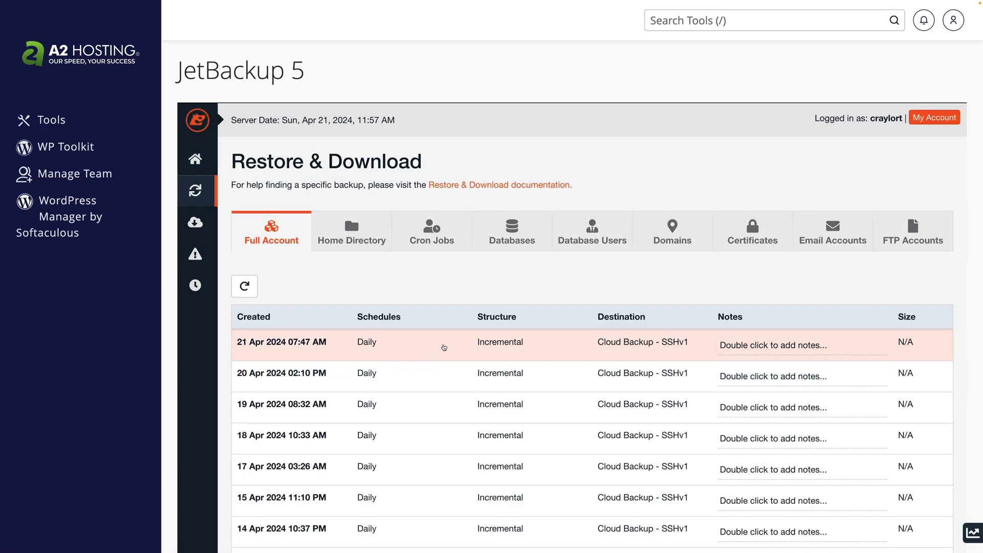
left_click(445, 408)
scroll(445, 410, "down", 5)
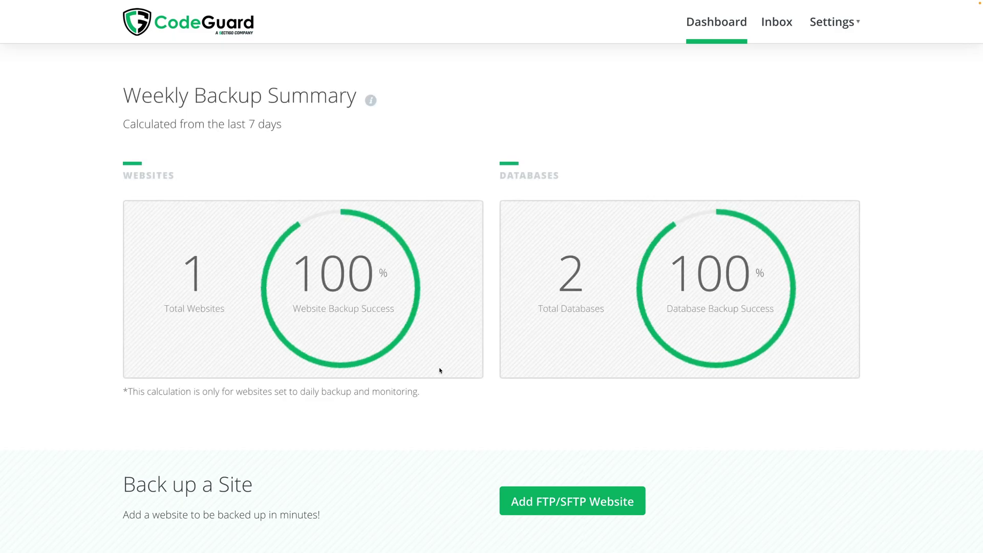
scroll(441, 371, "down", 5)
scroll(437, 368, "down", 2)
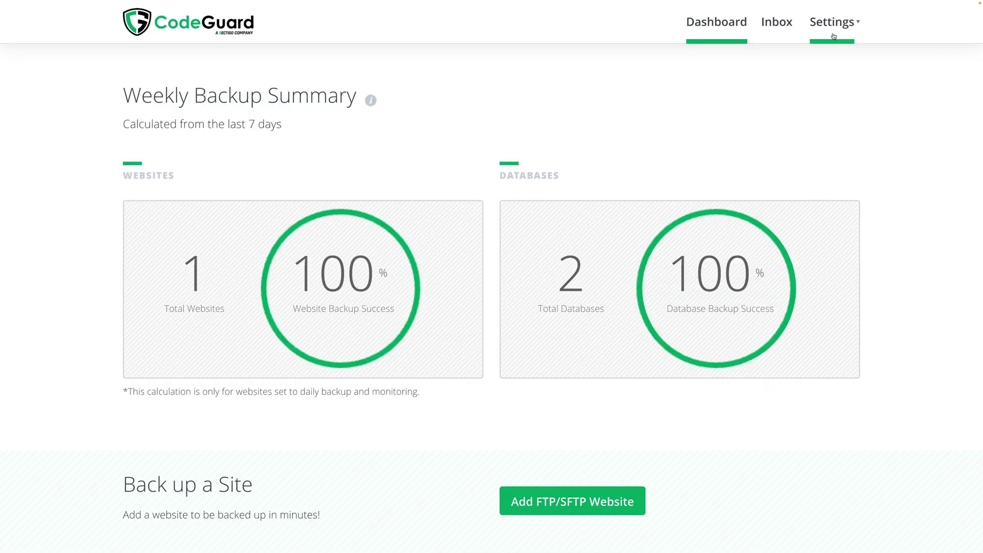
left_click(833, 36)
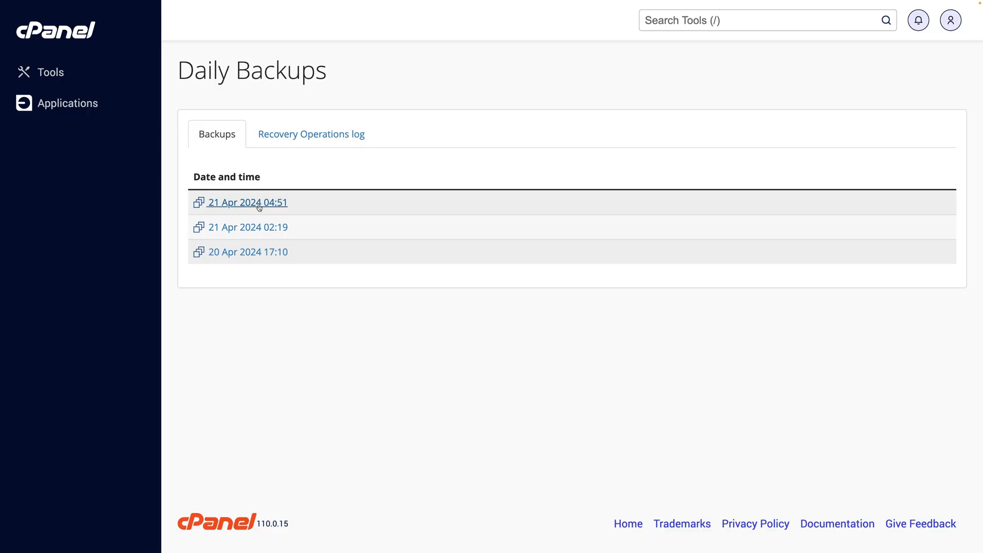
left_click(255, 253)
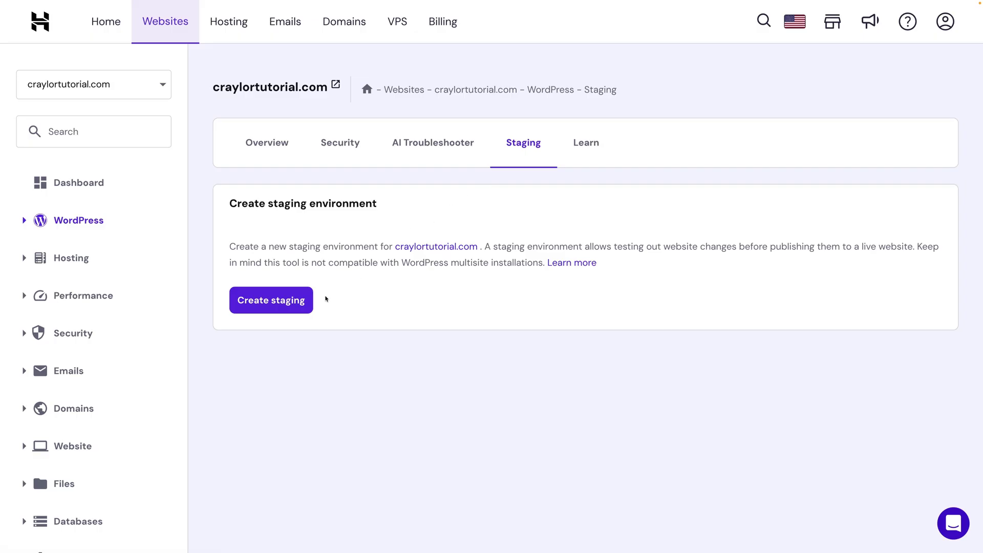
Start a staging environment for craylortutorial.com and begin entering its staging subdomain
left_click(310, 306)
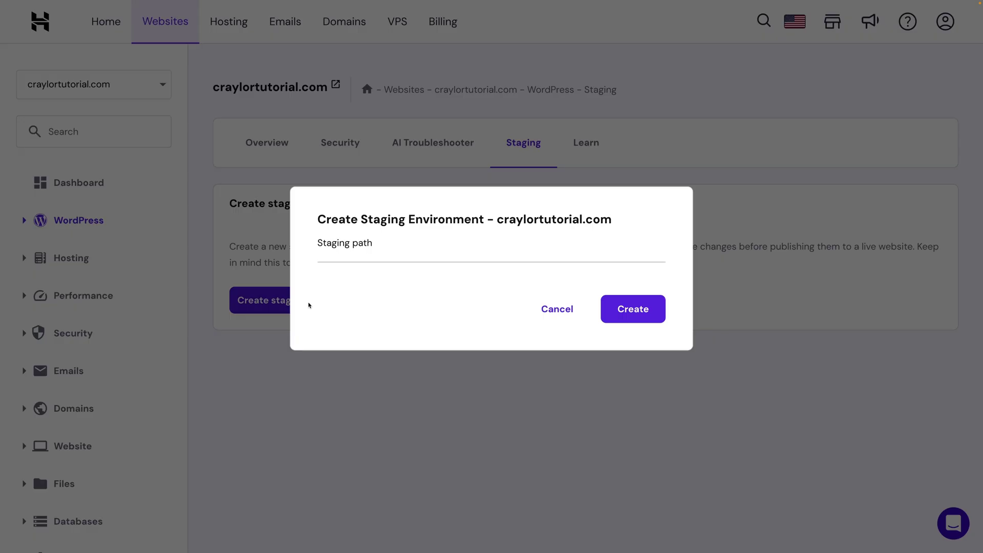
left_click(400, 266)
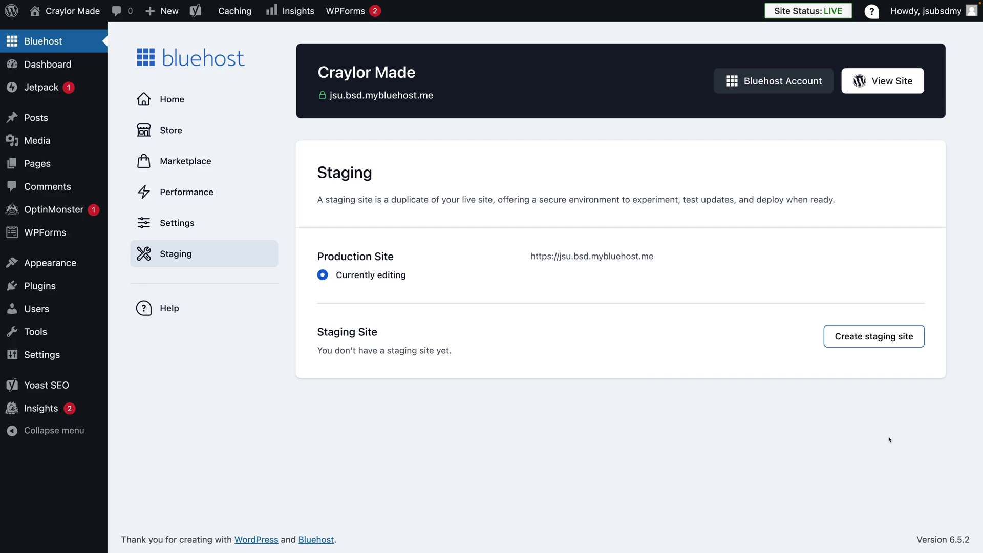
Create a Bluehost staging site for Craylor Made and open the installation domain list
left_click(902, 343)
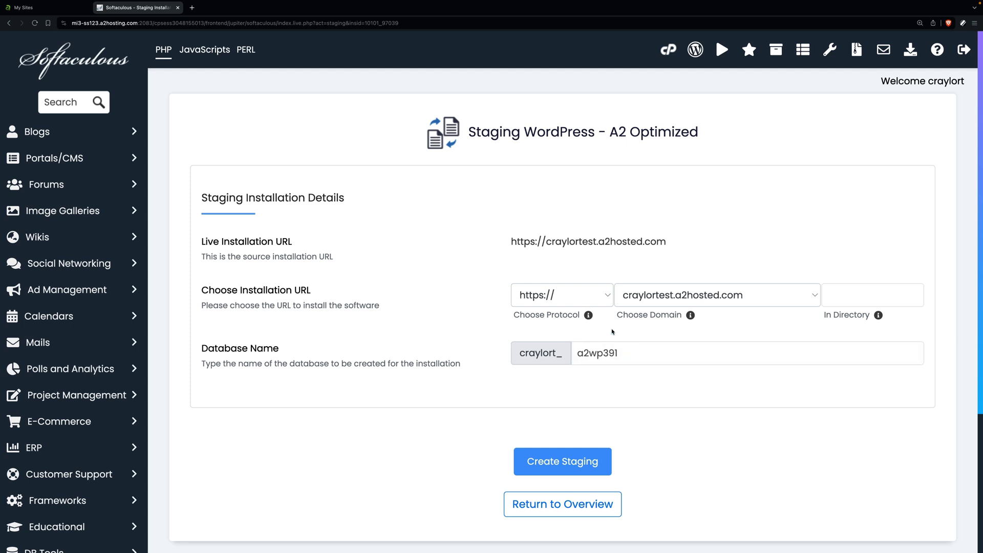
left_click(621, 293)
left_click(681, 293)
left_click(904, 292)
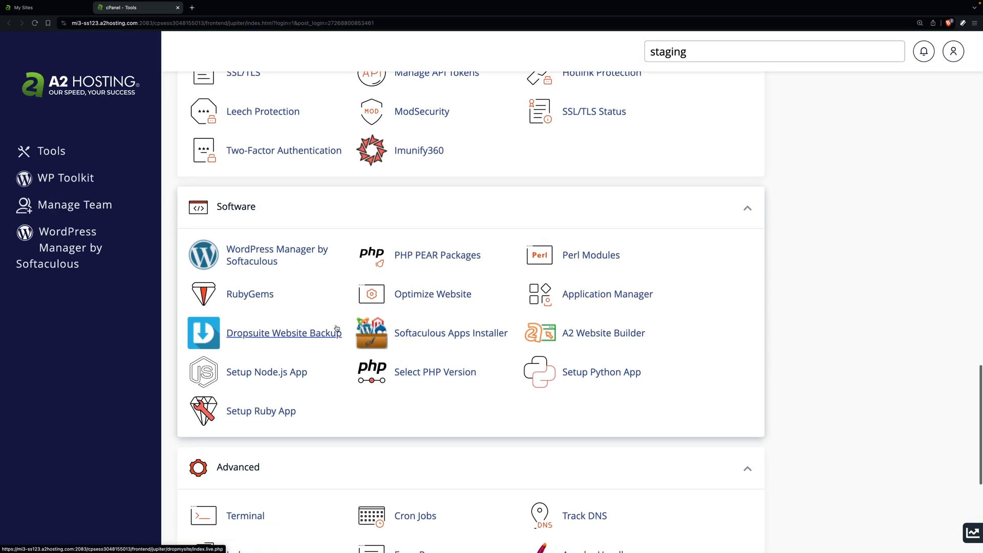
left_click(252, 260)
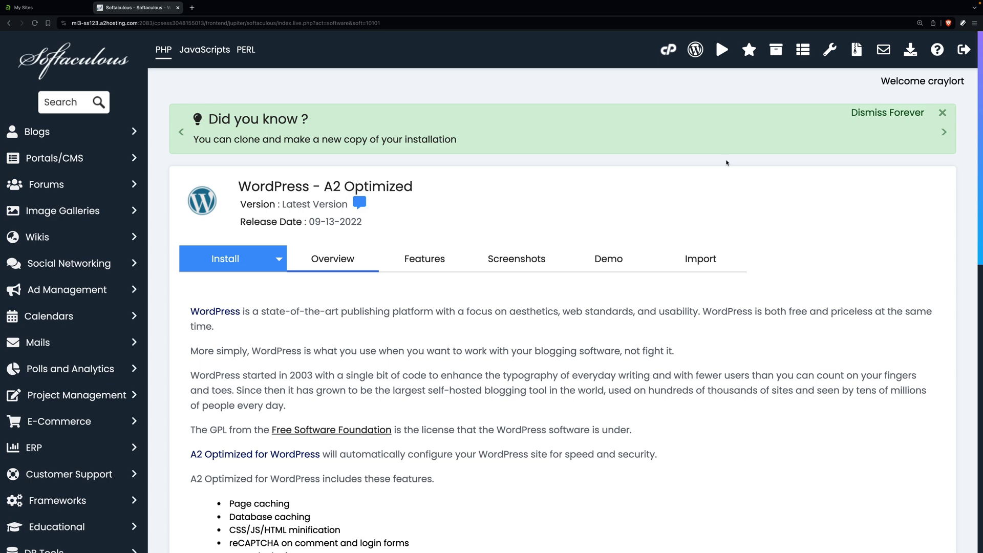
left_click(779, 53)
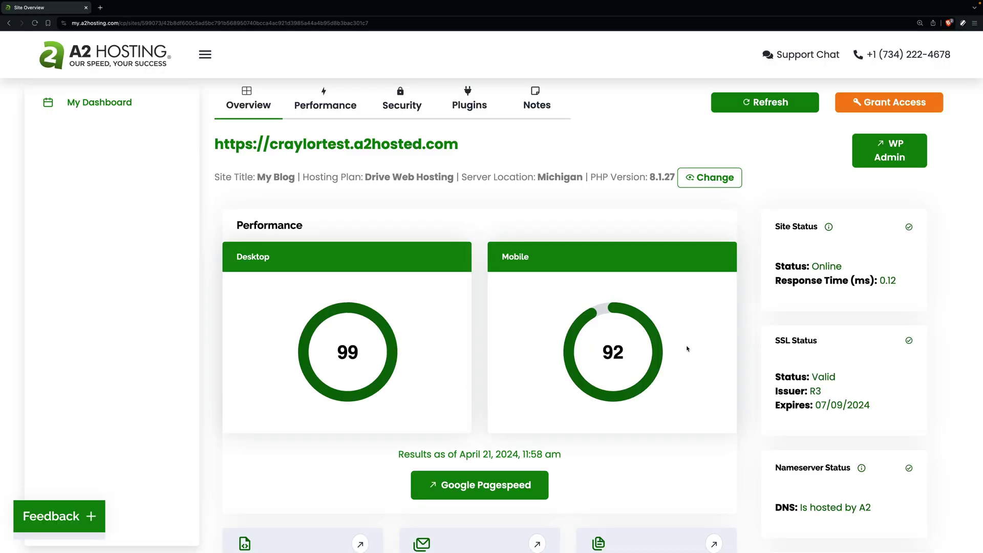
scroll(688, 349, "down", 2)
scroll(687, 348, "down", 4)
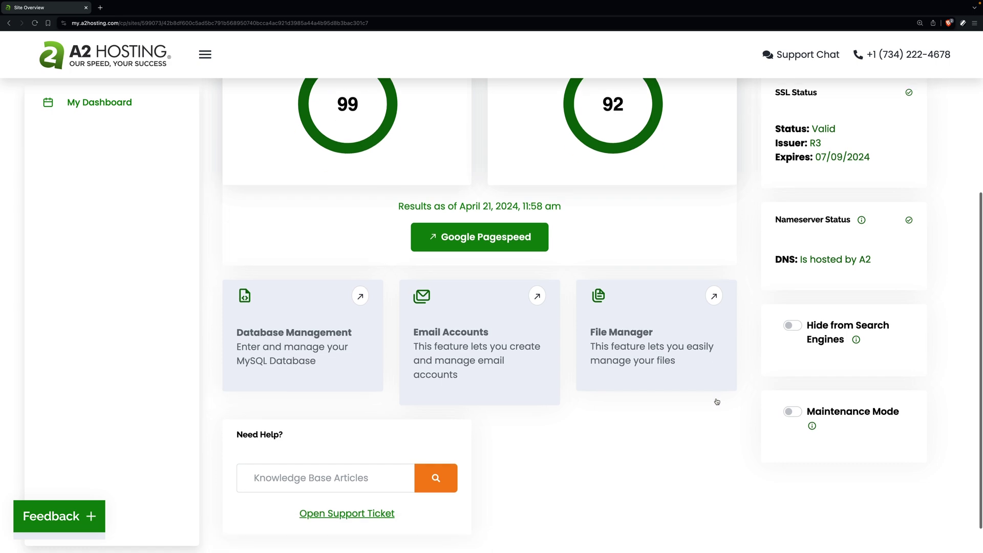
scroll(716, 401, "up", 6)
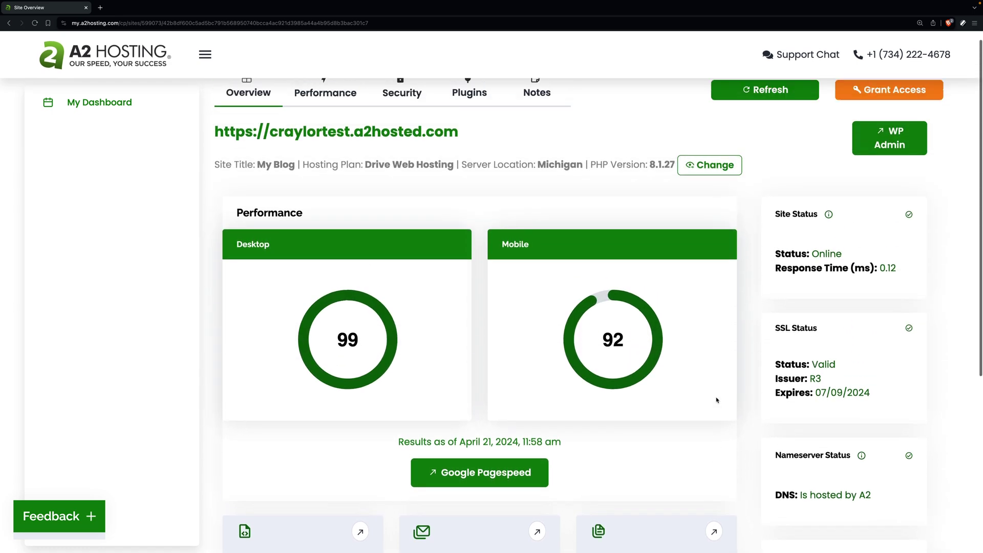
left_click(336, 100)
left_click(513, 397)
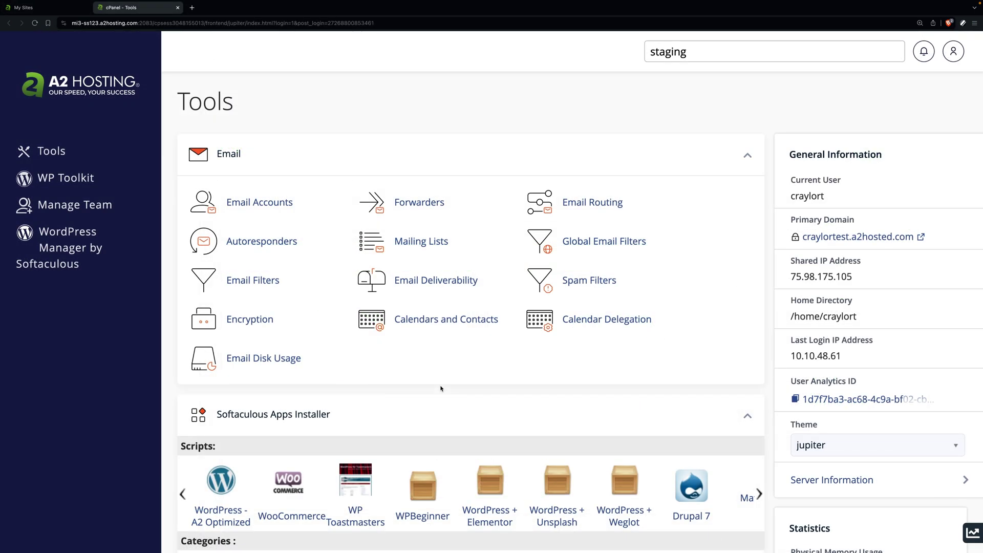
scroll(561, 379, "down", 3)
scroll(561, 379, "down", 2)
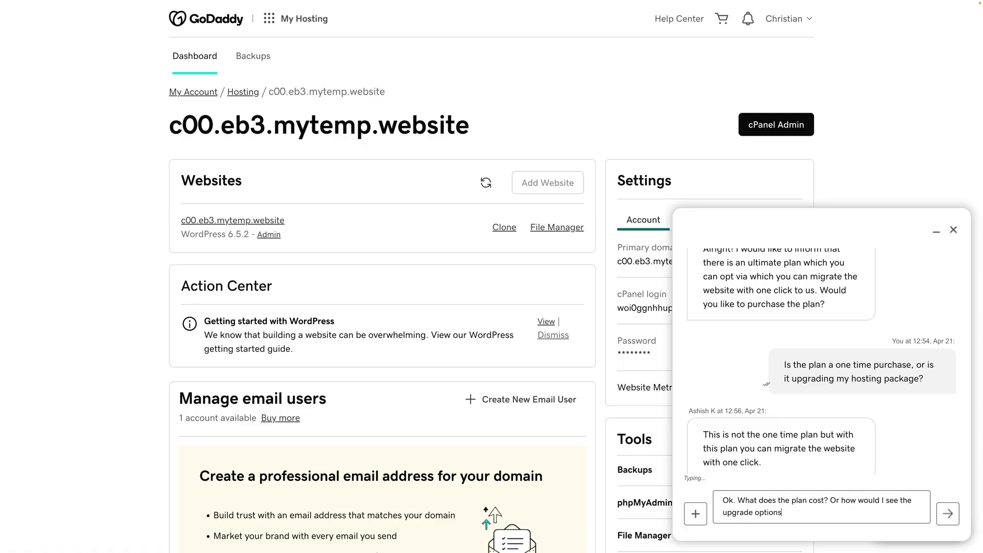
Send GoDaddy the plan-cost question and mark DreamHost's bot answer as not helpful
type("?")
key("Return")
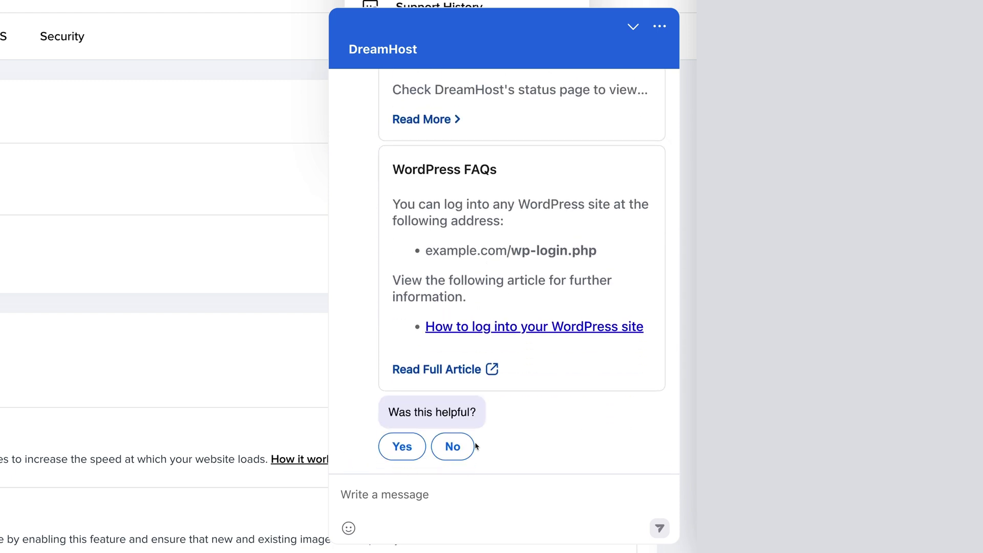
left_click(462, 446)
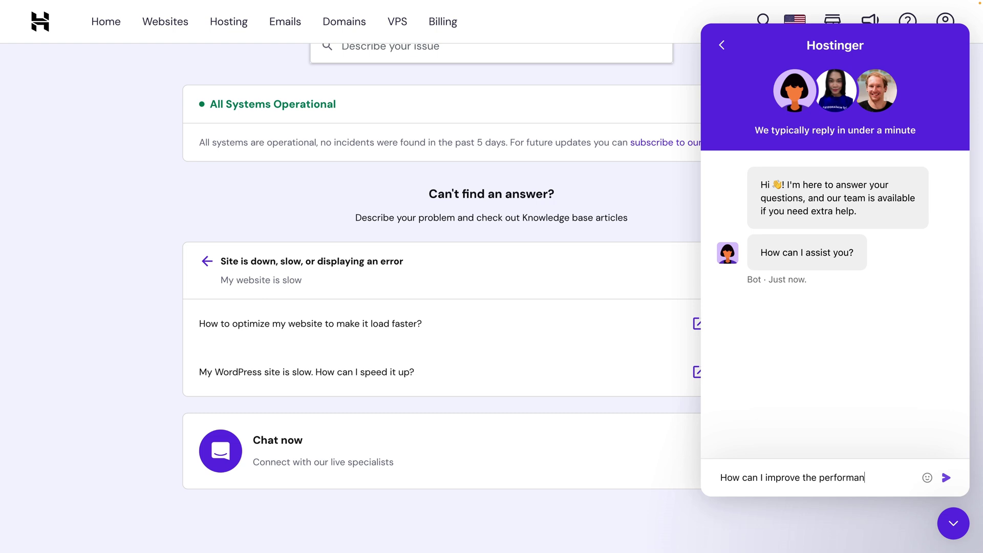
Send Hostinger the performance-score question and mark DreamHost's migration answer as not helpful
type("of my ")
type("?")
key("Return")
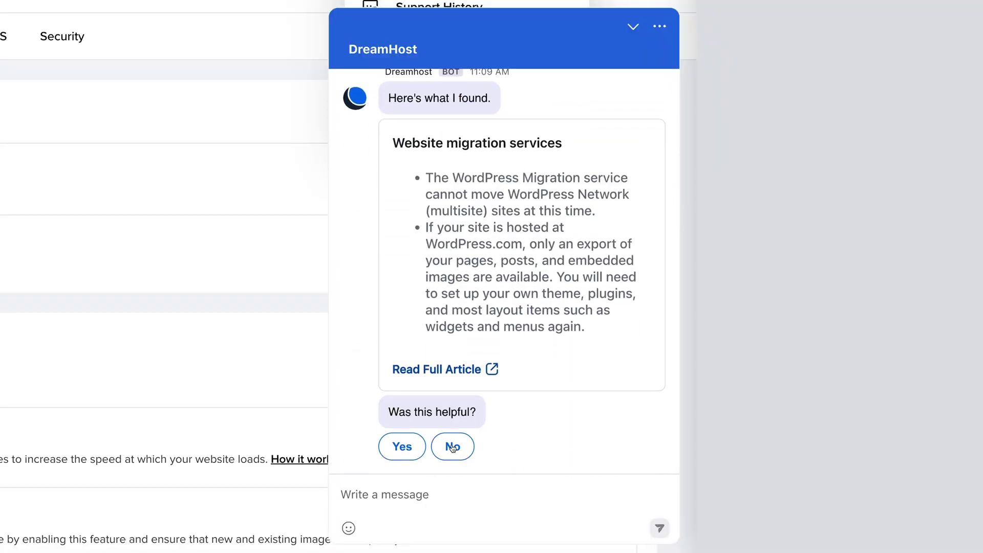
left_click(453, 447)
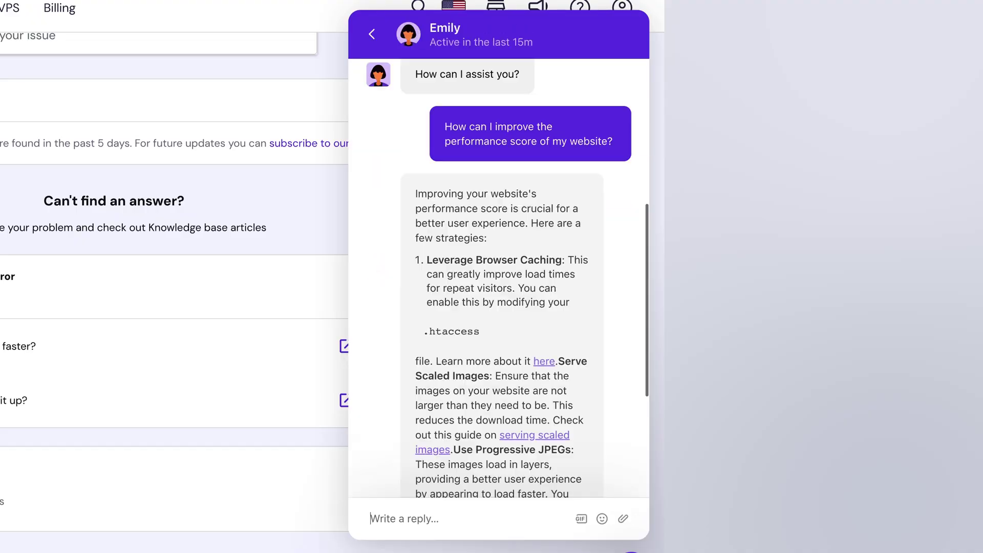
Read Hostinger's performance tips, then send Bluehost the question about migration service pricing
scroll(513, 364, "up", 5)
scroll(512, 364, "down", 5)
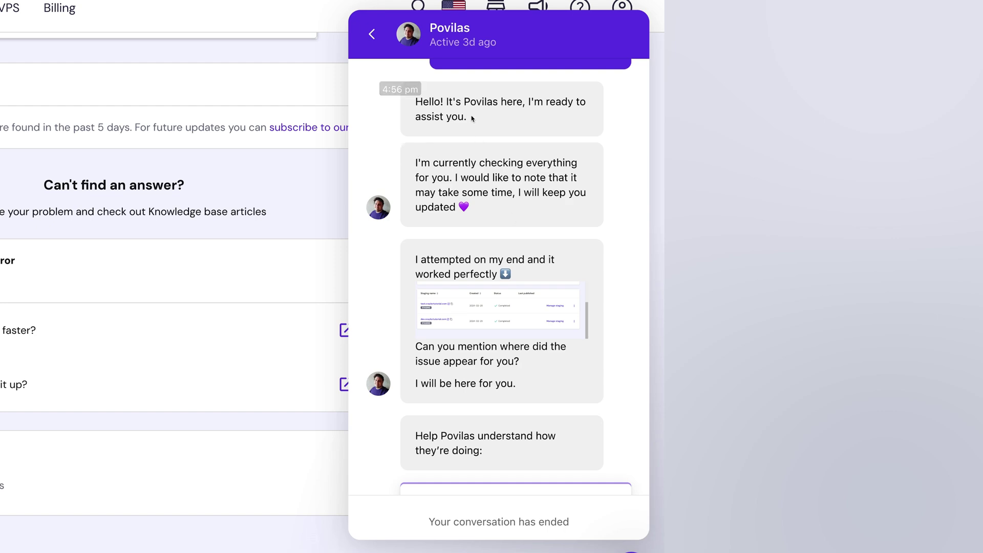
scroll(472, 118, "up", 5)
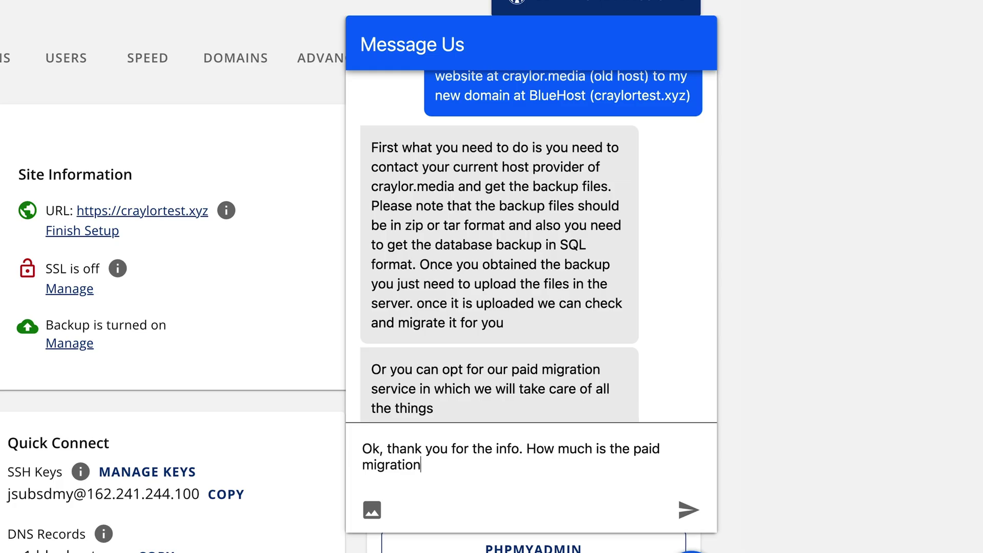
type("service?")
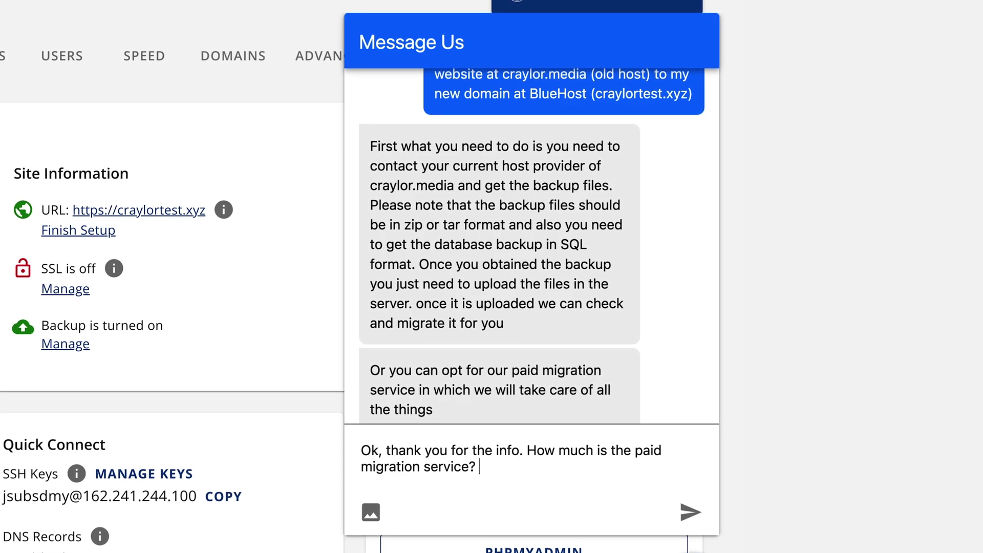
key("Return")
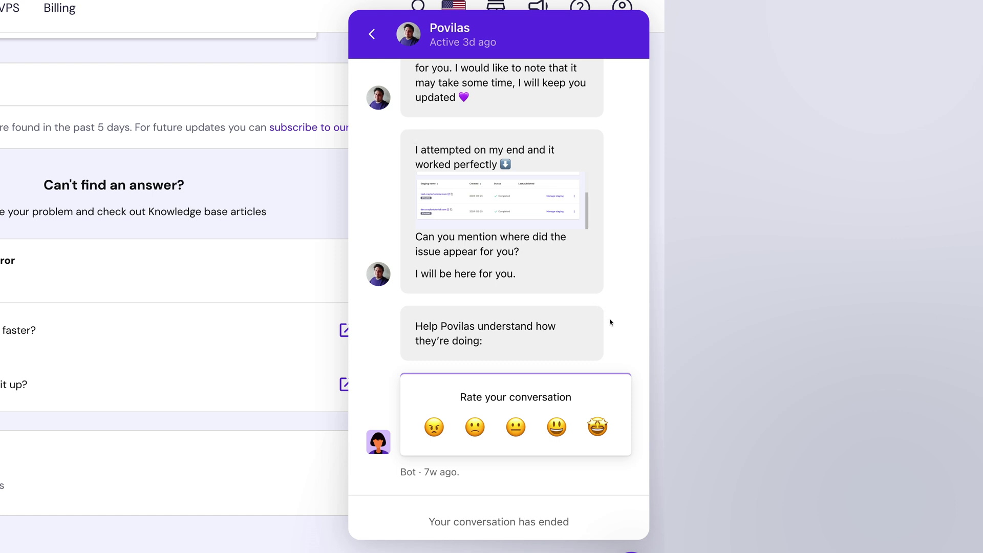
scroll(610, 322, "up", 3)
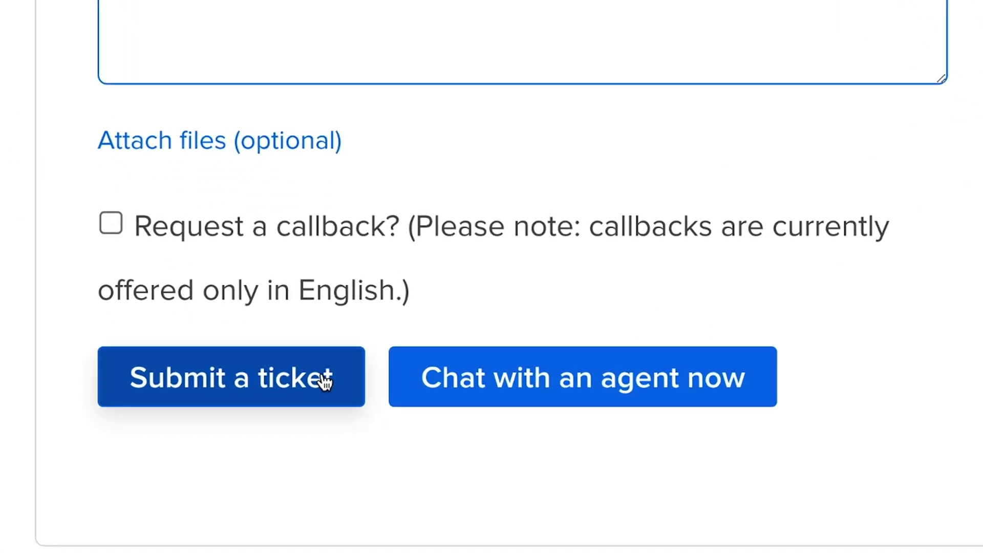
Submit the DreamHost support request to a live chat agent
left_click(456, 403)
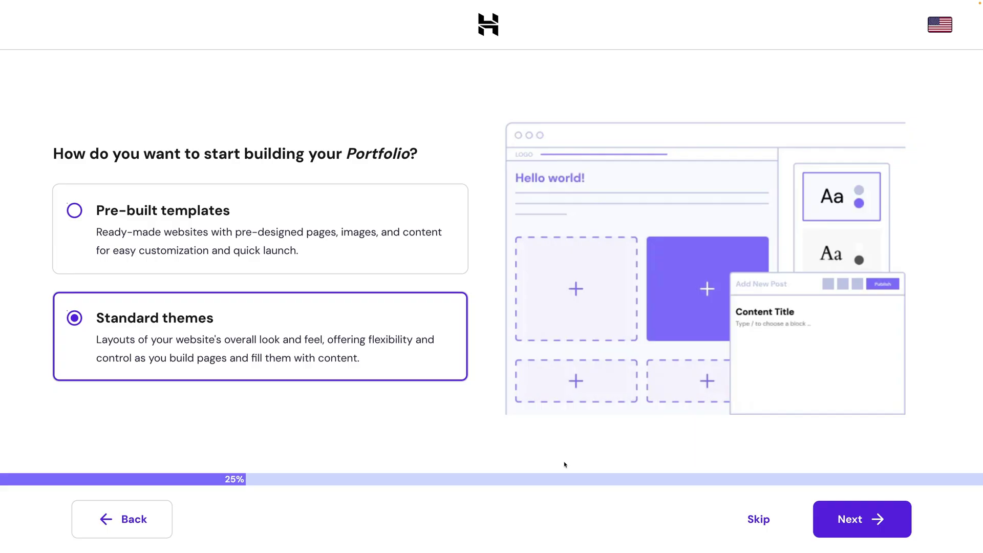
Continue the Portfolio site setup using Standard themes
left_click(856, 519)
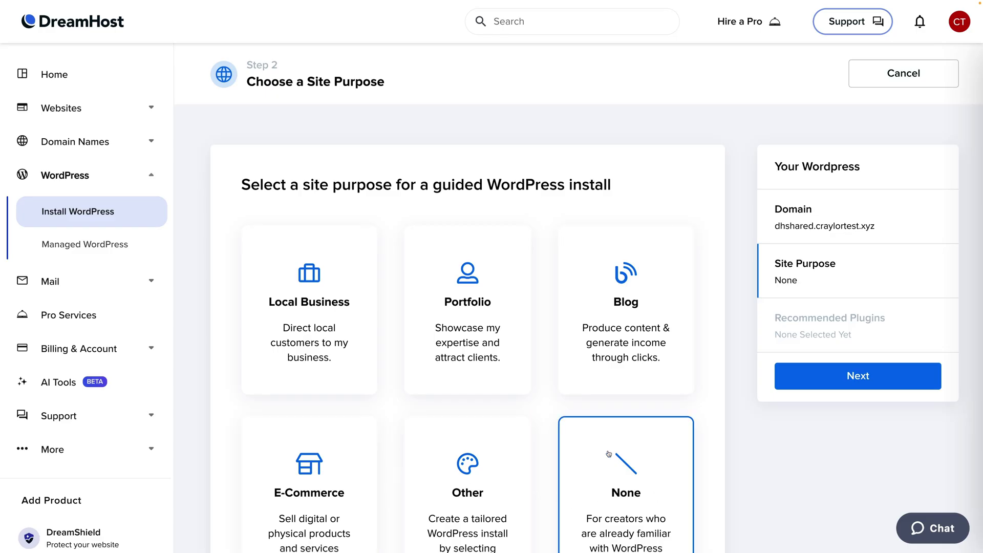
Choose Local Business as the site purpose and advance to Step 3, Choose your Plugins
left_click(370, 349)
left_click(821, 494)
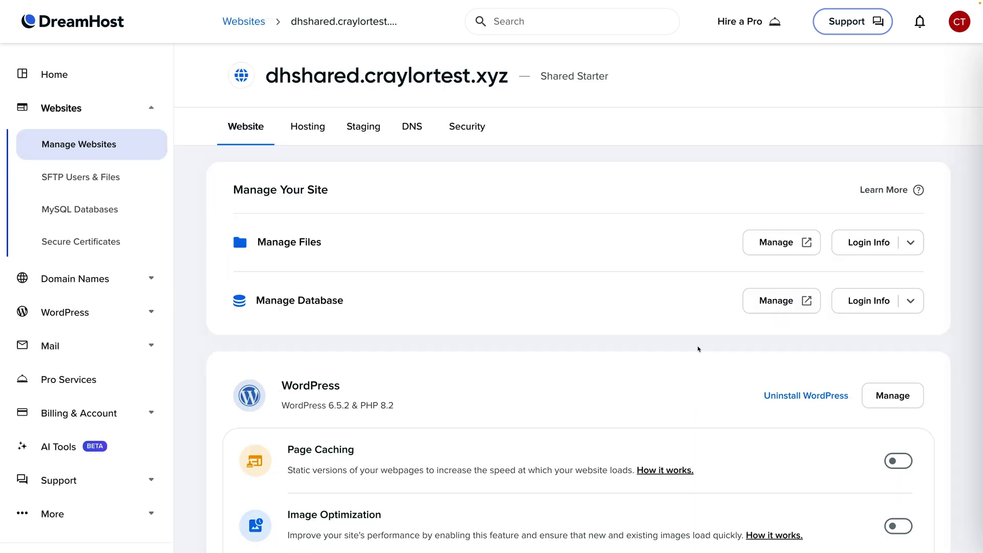
scroll(698, 349, "down", 3)
scroll(699, 348, "down", 5)
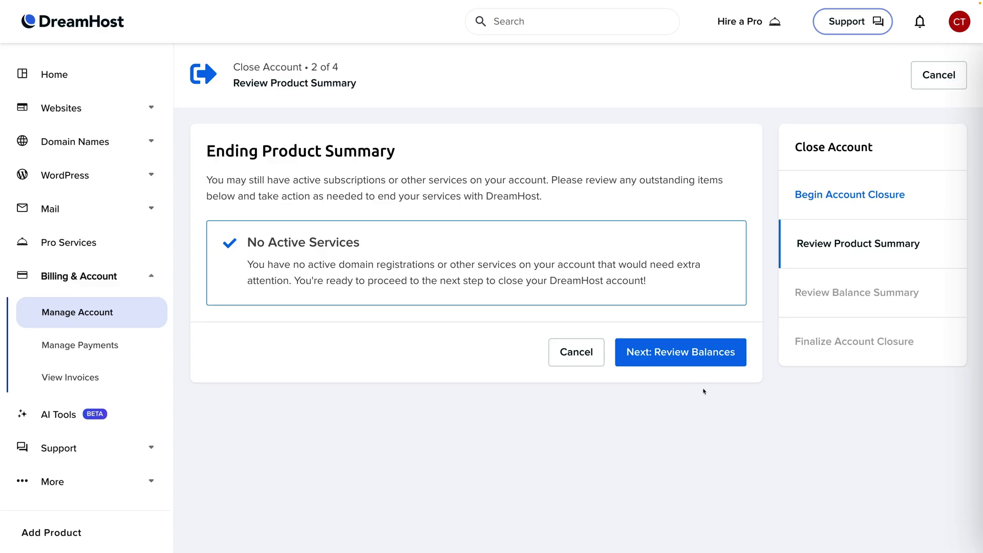
Move the account closure on from the product summary to Review Balances
left_click(704, 363)
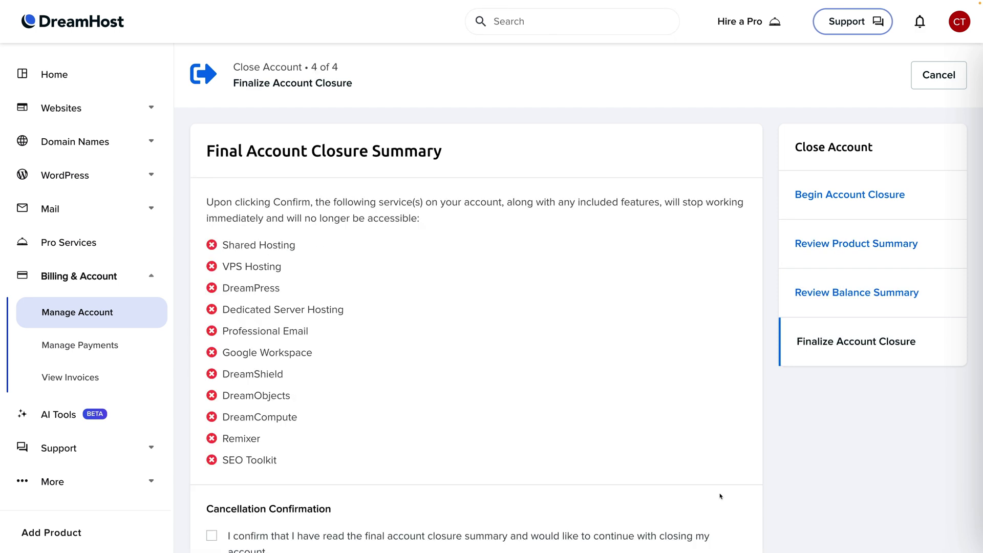
scroll(719, 461, "down", 3)
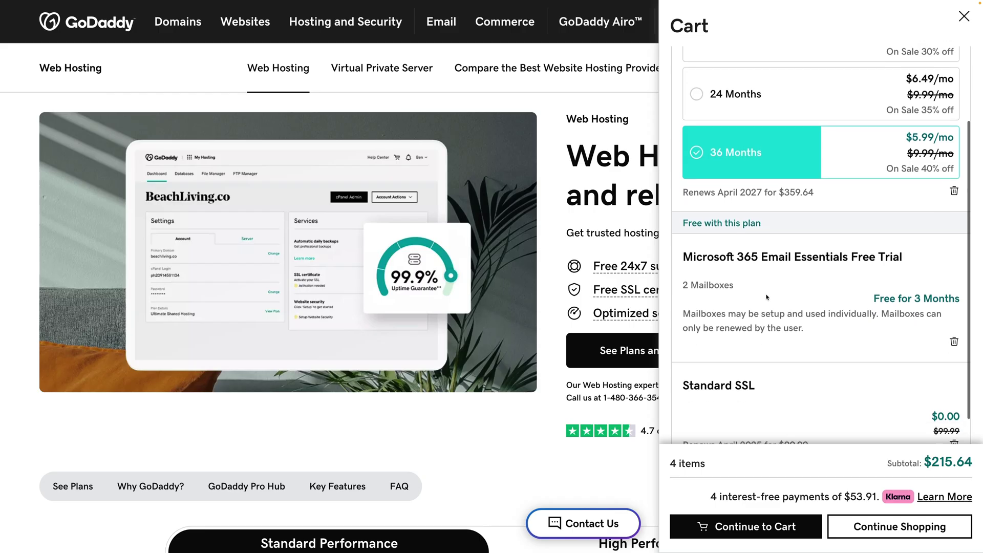
Highlight GoDaddy's $99.99 SSL renewal, then pick Bluehost's Basic plan and skip the store offer
scroll(790, 298, "down", 2)
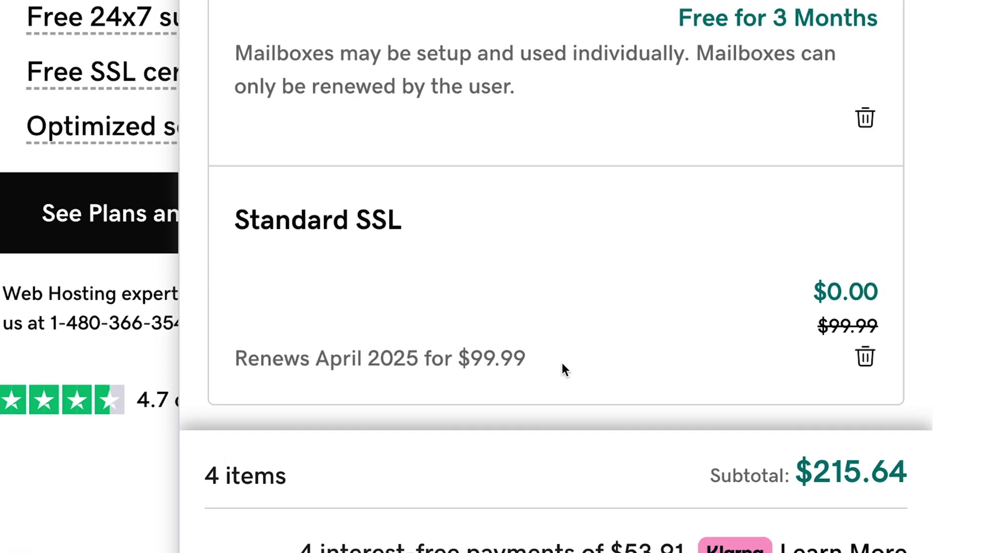
left_click_drag(831, 415, 737, 416)
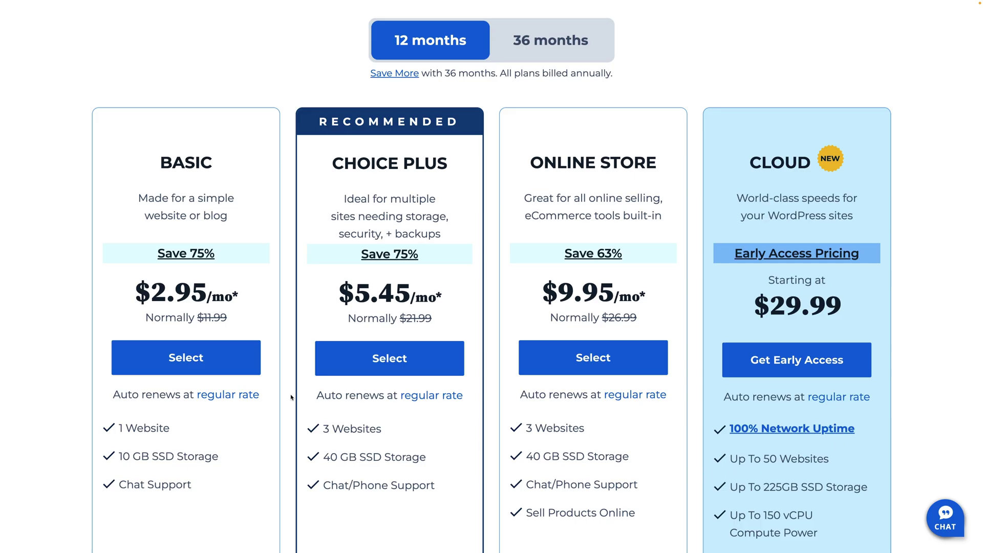
left_click(236, 373)
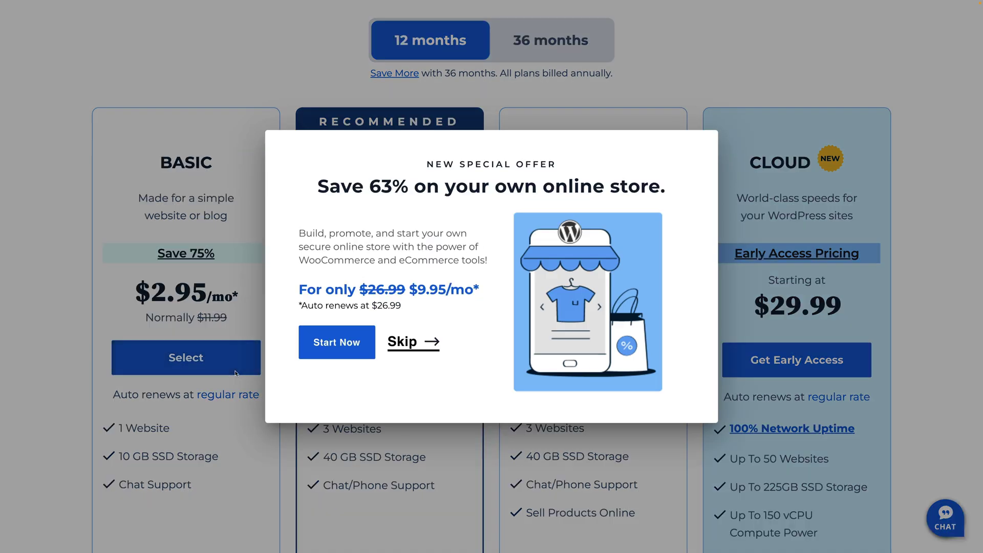
left_click(409, 347)
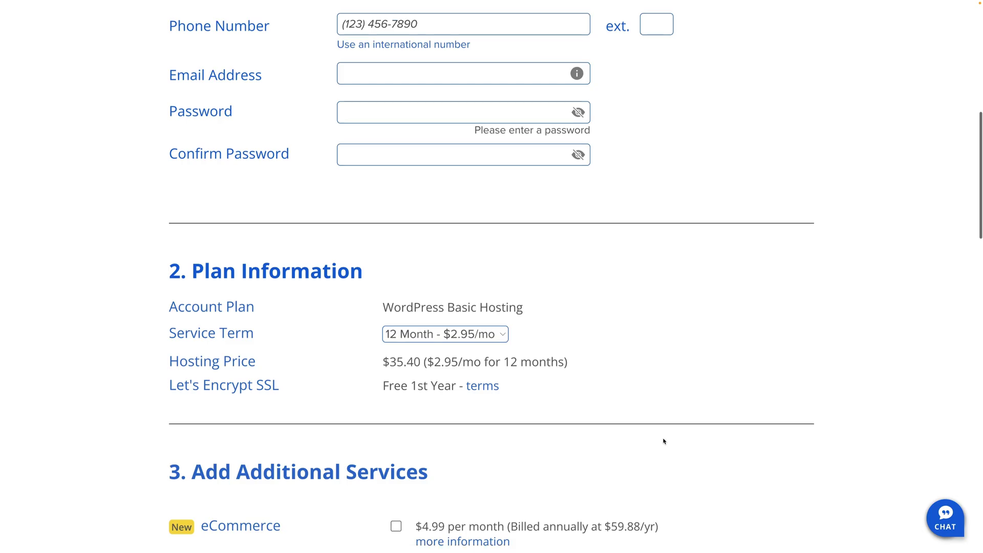
scroll(663, 439, "down", 3)
scroll(663, 439, "down", 4)
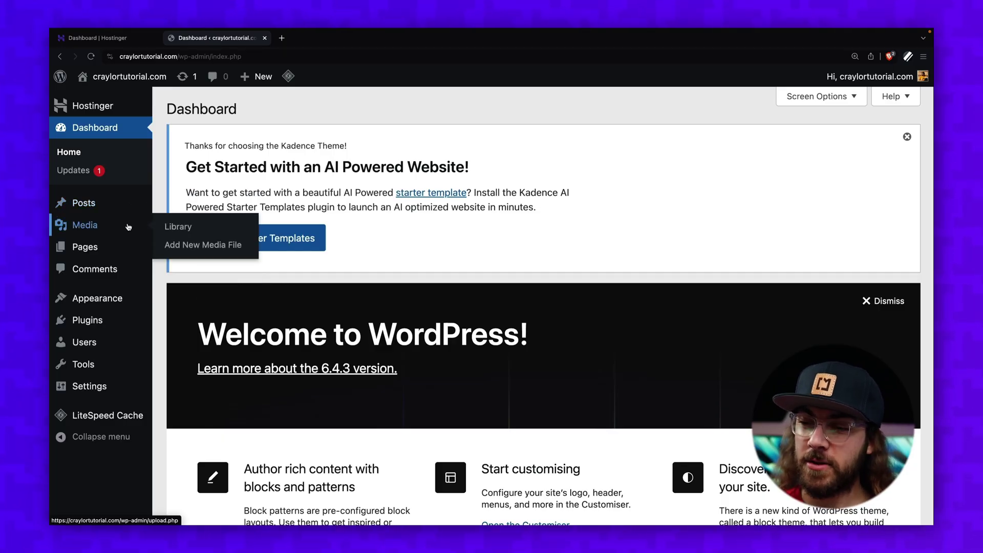
mouse_move(126, 243)
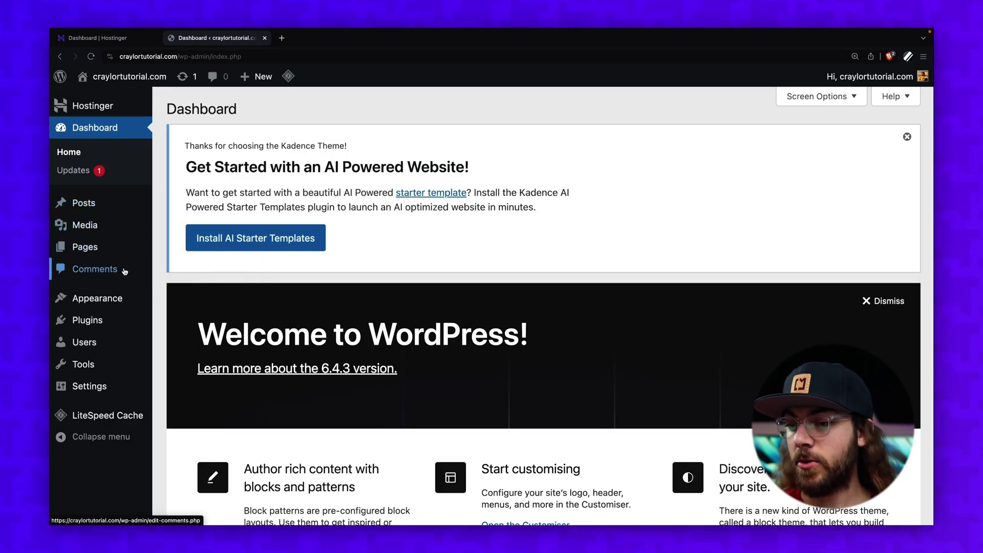